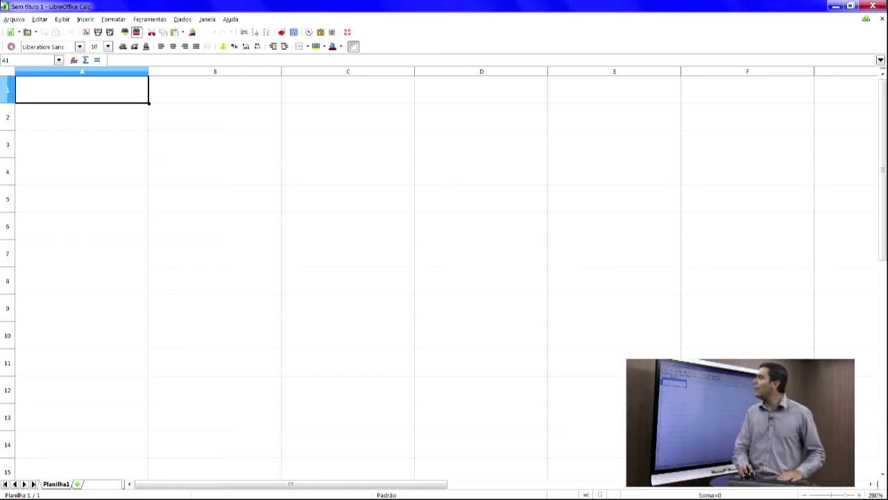
Step: Save the spreadsheet in Documents as ODF (.ods), named with the person's first name plus "calc", and handwrite ODF, XLS and XLSX on screen
click(13, 18)
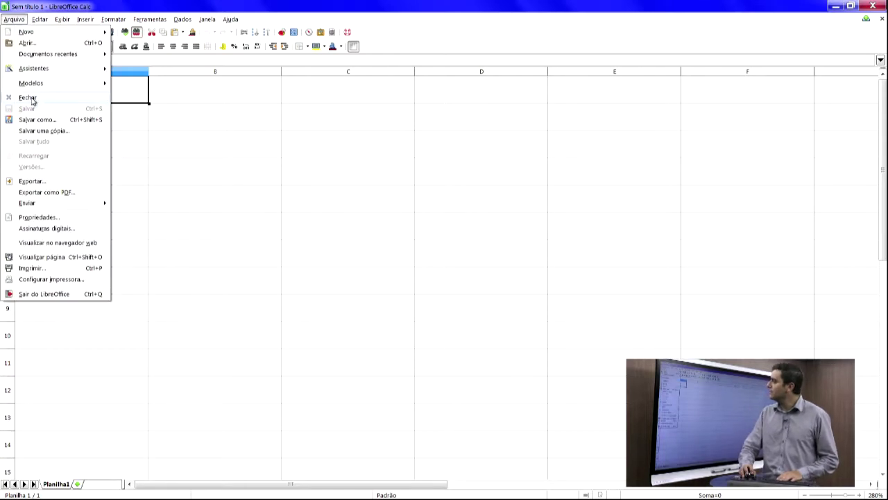
click(32, 121)
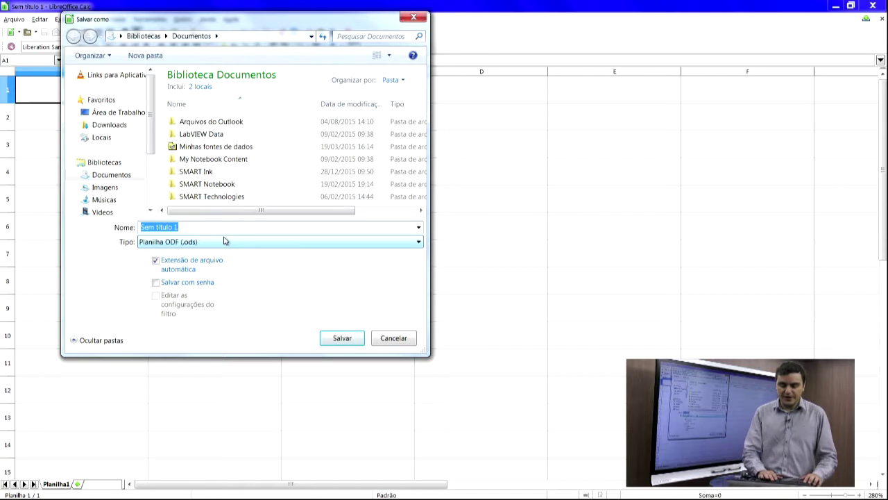
text(Ovidio)
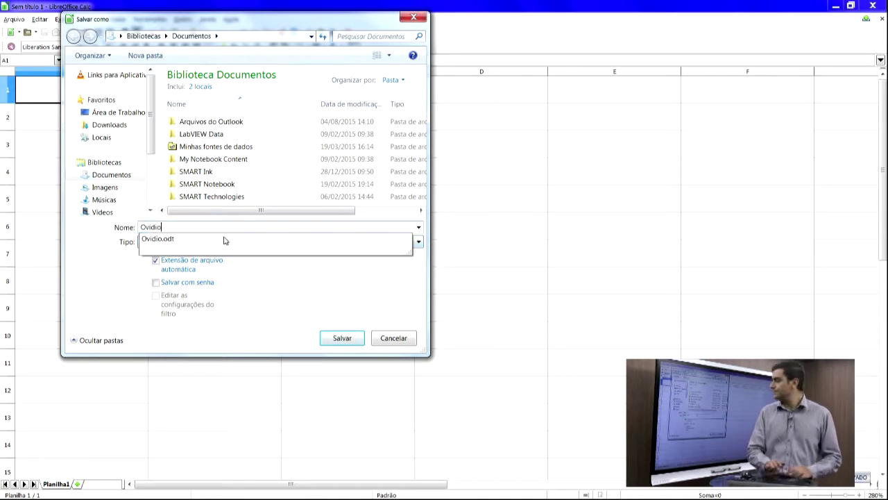
text( calc)
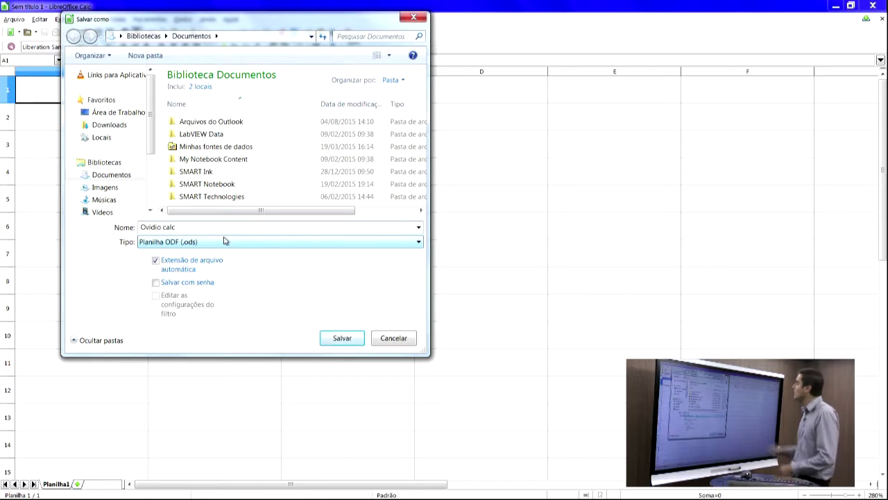
mouse_move(563, 165)
mouse_down()
mouse_move(569, 143)
mouse_move(576, 187)
mouse_up()
mouse_move(639, 169)
mouse_down()
mouse_move(648, 188)
mouse_move(722, 139)
mouse_up()
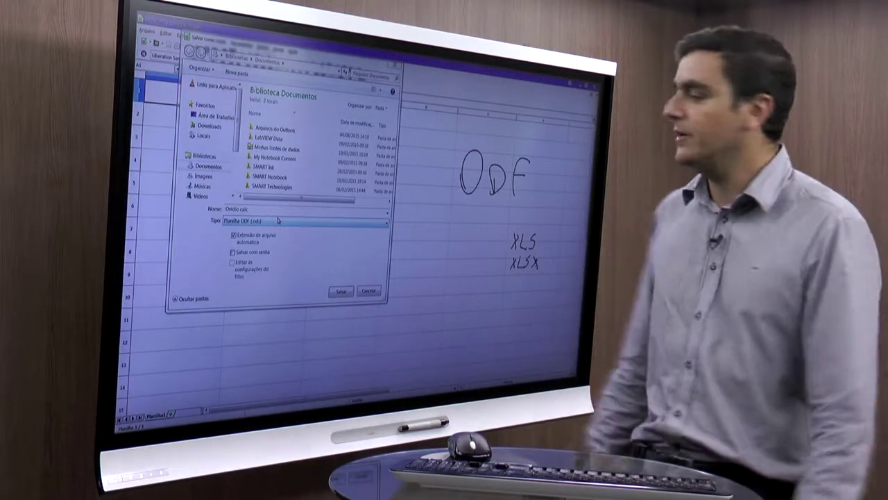
mouse_move(463, 209)
mouse_down()
mouse_move(544, 159)
mouse_move(486, 221)
mouse_up()
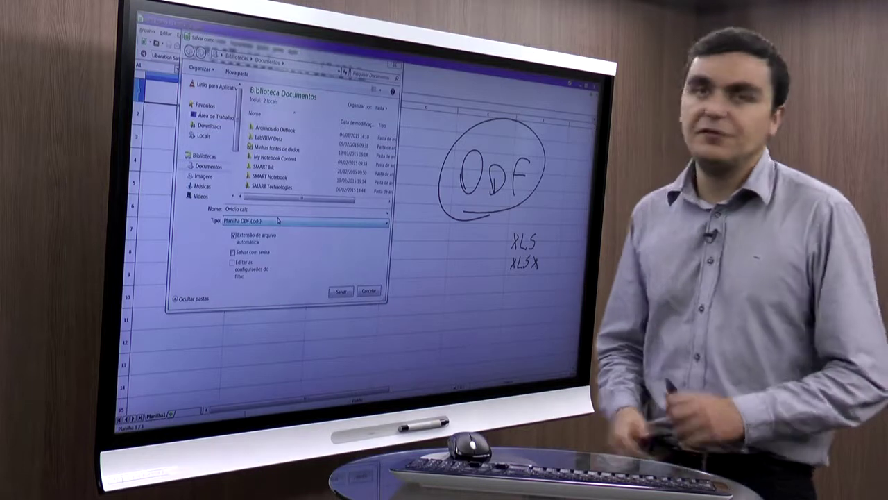
click(340, 292)
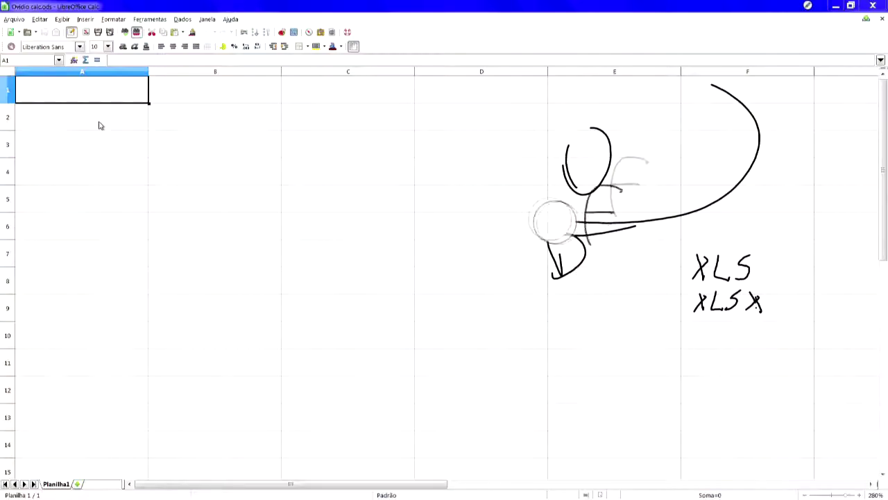
Step: Erase the handwritten annotations from the screen and select cell A1
drag(614, 226, 636, 254)
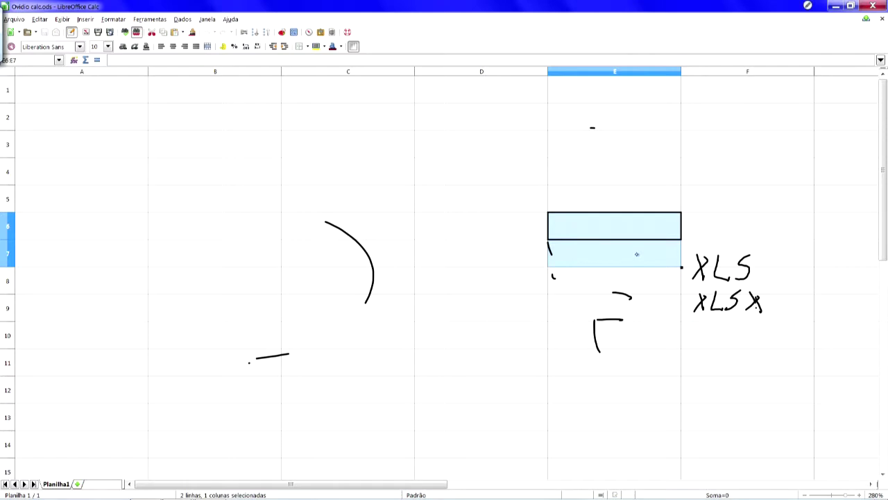
mouse_move(364, 253)
mouse_down()
mouse_move(386, 267)
mouse_move(255, 363)
mouse_up()
mouse_move(579, 260)
mouse_down()
mouse_move(610, 256)
mouse_move(708, 289)
mouse_move(703, 280)
mouse_move(613, 323)
mouse_move(668, 257)
mouse_up()
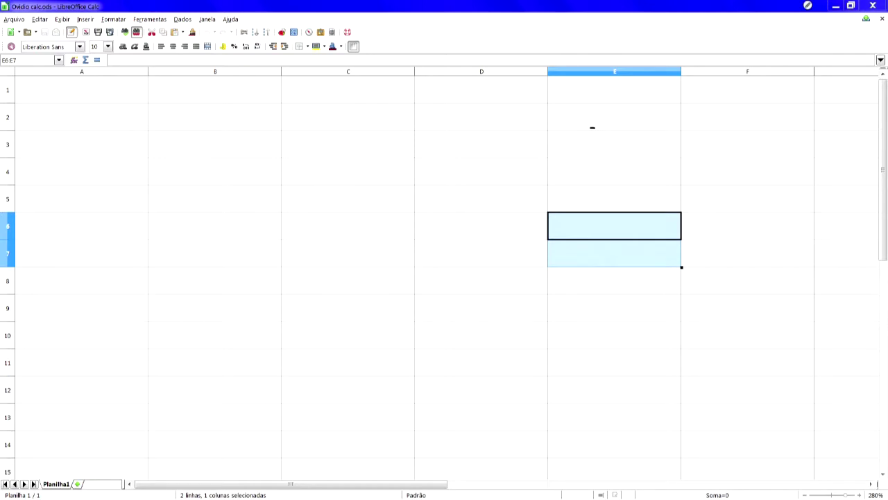
click(115, 94)
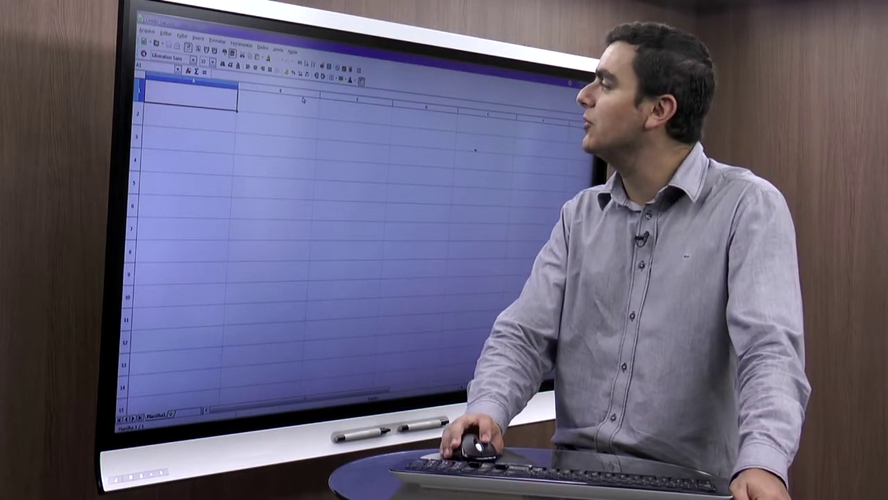
Step: Select the whole of column A and of column C in turn, and return to cell A1
click(226, 86)
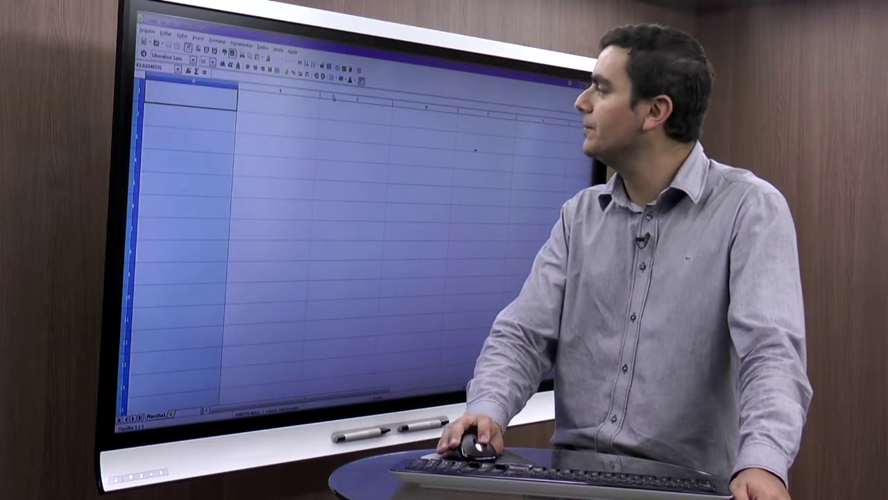
click(333, 98)
click(151, 96)
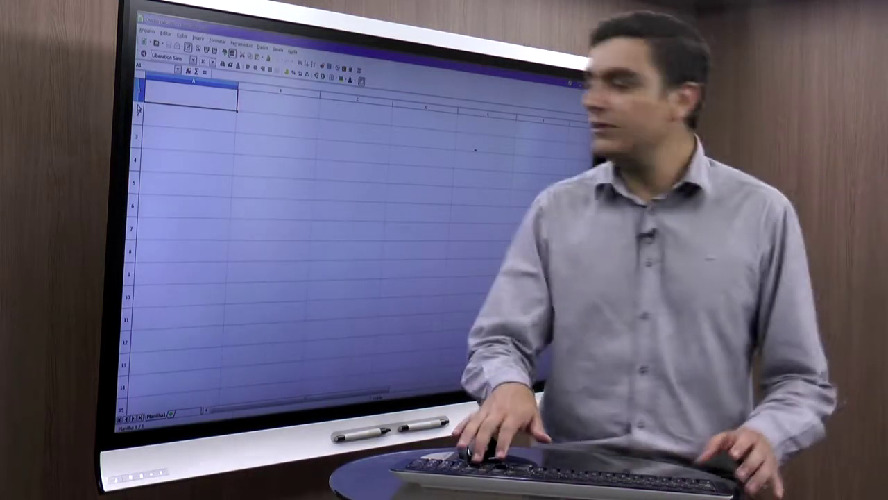
Step: Move the cell selection along row 1 from A1 to F1 and back to A1
key(Right)
key(Right)
key(Right)
key(Right)
key(Right)
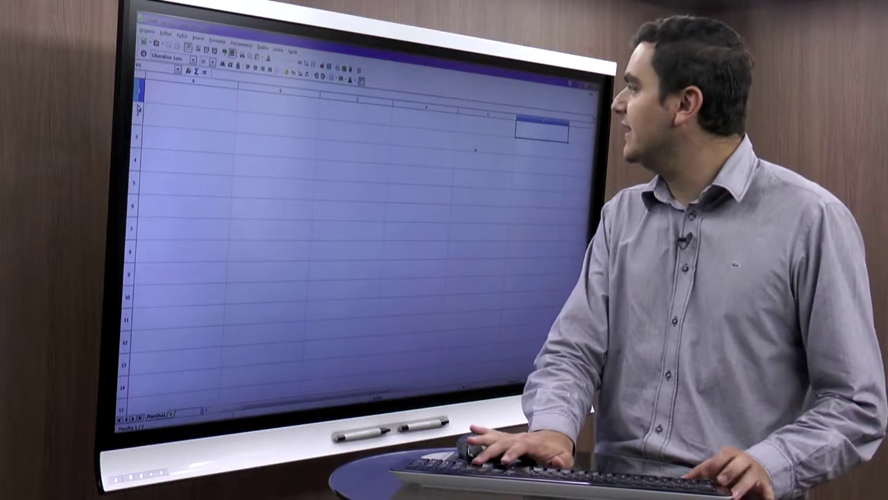
key(Left)
key(Left)
key(Left)
key(Left)
key(Left)
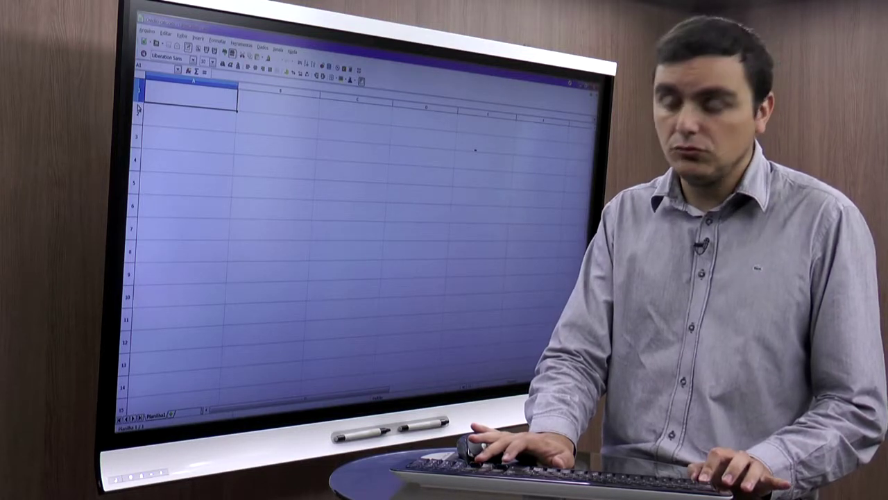
Step: Jump to the last column of row 1 to examine the sheet's final columns, and return to column A in row 2
key(ctrl+Right)
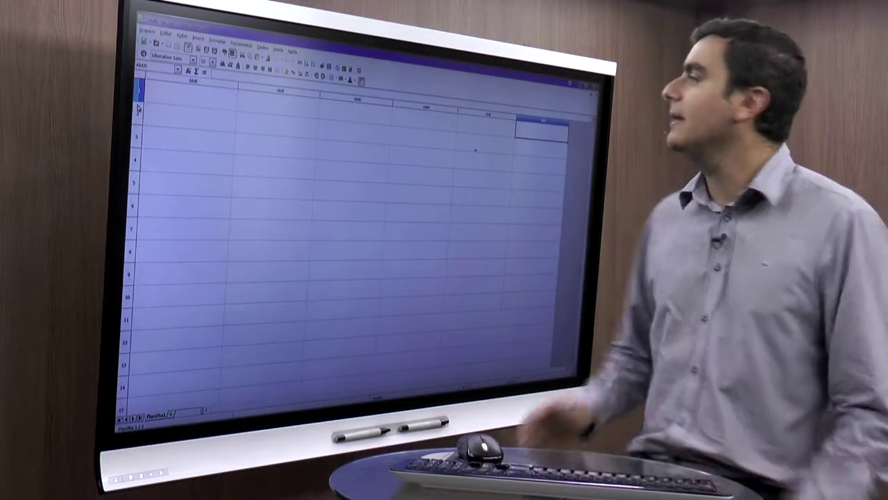
click(573, 175)
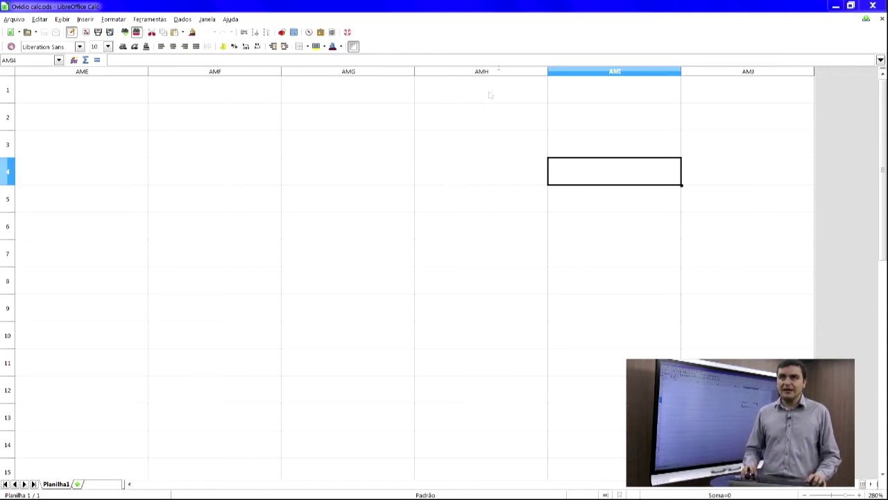
click(509, 109)
key(Home)
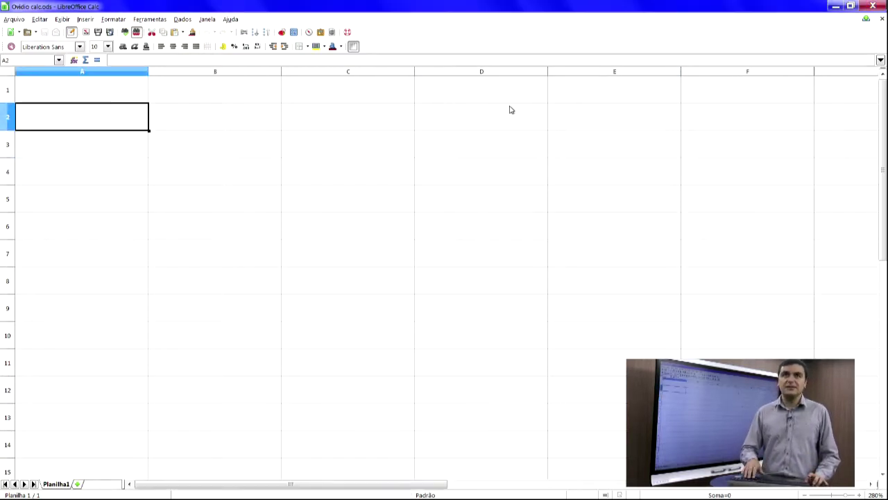
Step: Move cell by cell along row 2 from column A past Z to AB to examine how the columns are lettered
key(Right)
key(Right)
key(Right)
key(Right)
key(Right)
key(Right)
key(Right)
key(Right)
key(Right)
key(Right)
key(Right)
key(Right)
key(Right)
key(Right)
key(Right)
key(Right)
key(Right)
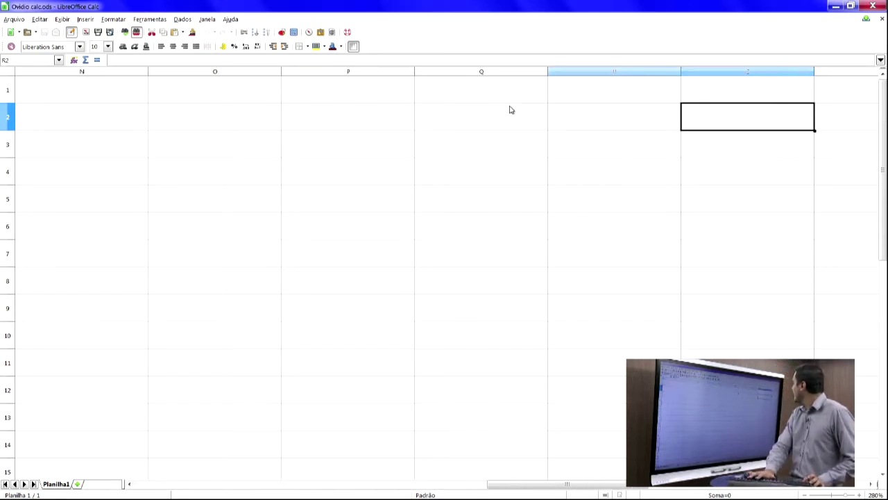
key(Right)
key(Right)
key(Right)
key(Right)
key(Right)
key(Right)
key(Right)
key(Right)
key(Right)
key(Left)
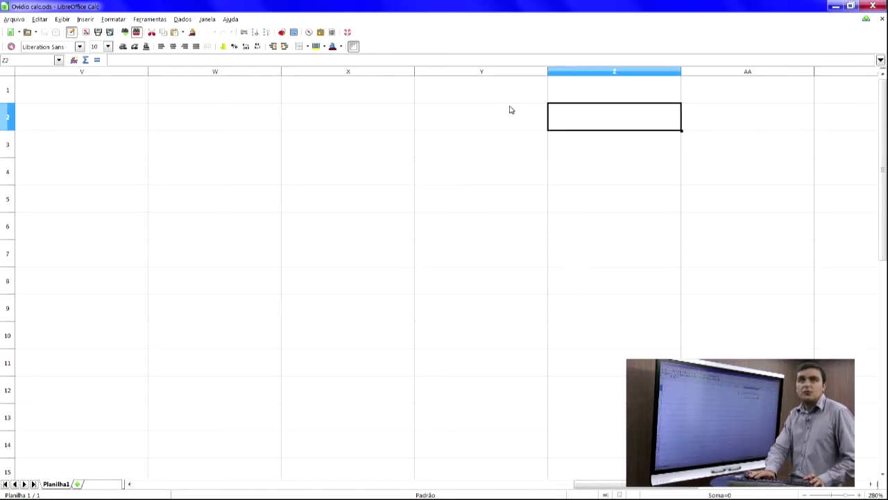
key(Right)
key(Right)
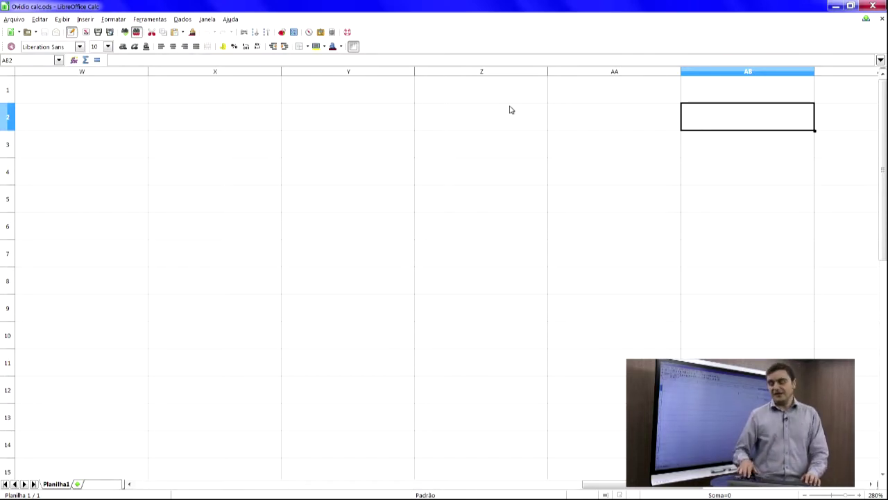
Step: Jump to the last column of row 2 and the last row of column A to examine the sheet's limits, returning to A1
key(ctrl+Right)
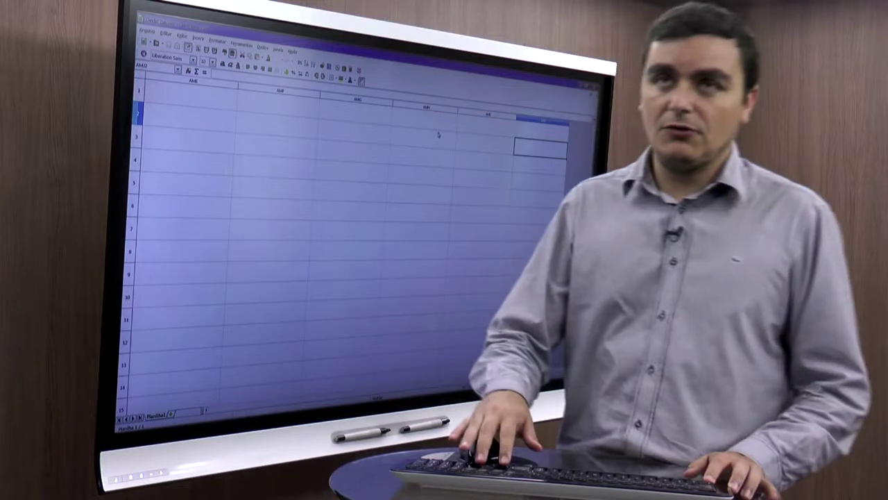
key(ctrl+Left)
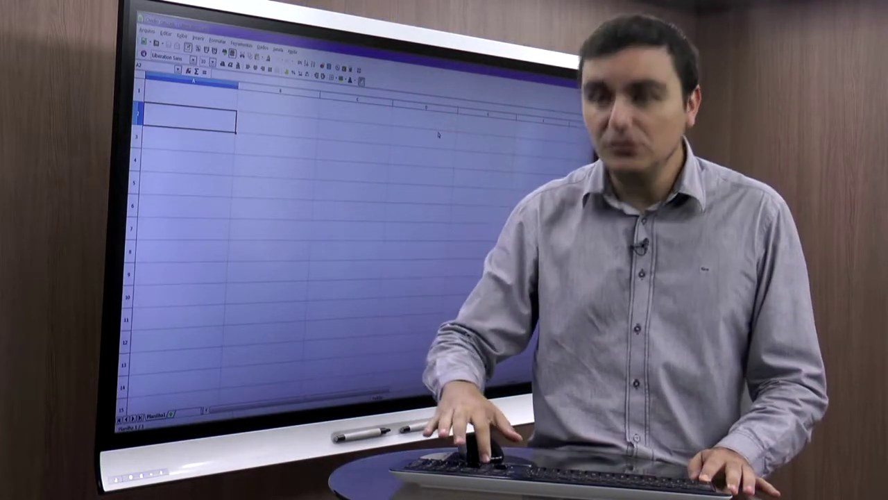
key(ctrl+Down)
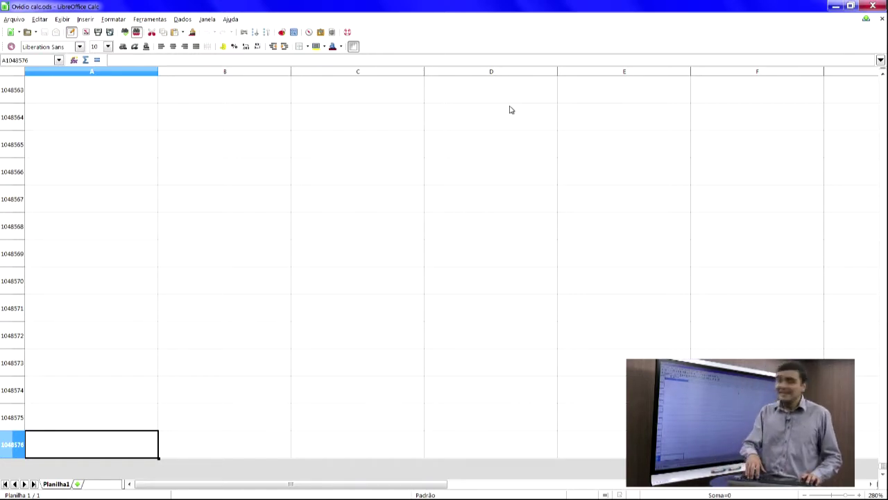
key(ctrl+Up)
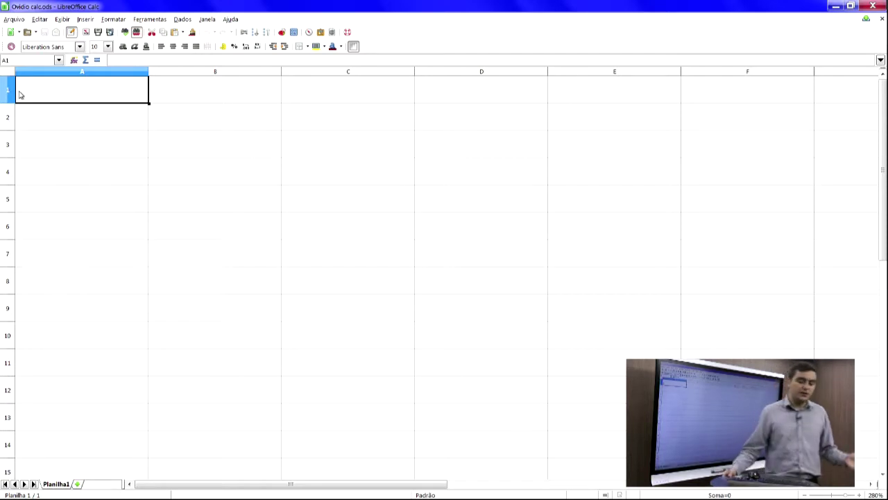
Step: Enter 8 in cell A1 and reselect that cell
text(8)
key(Return)
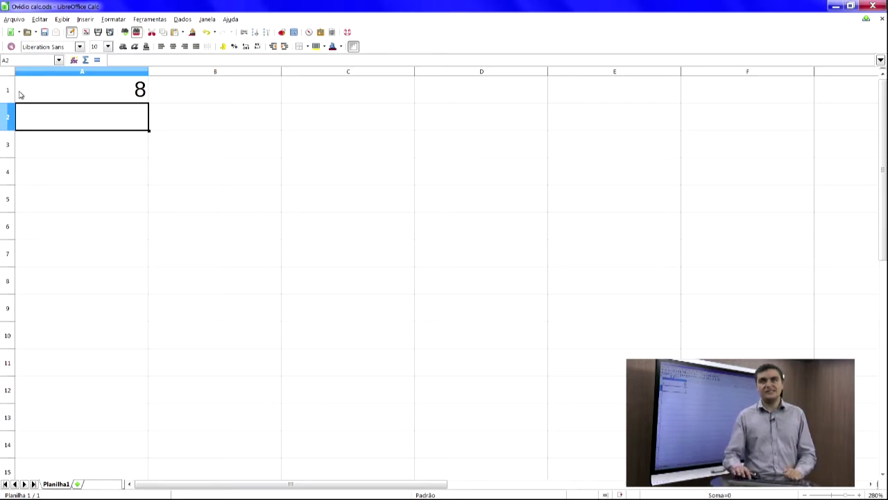
click(19, 95)
key(Right)
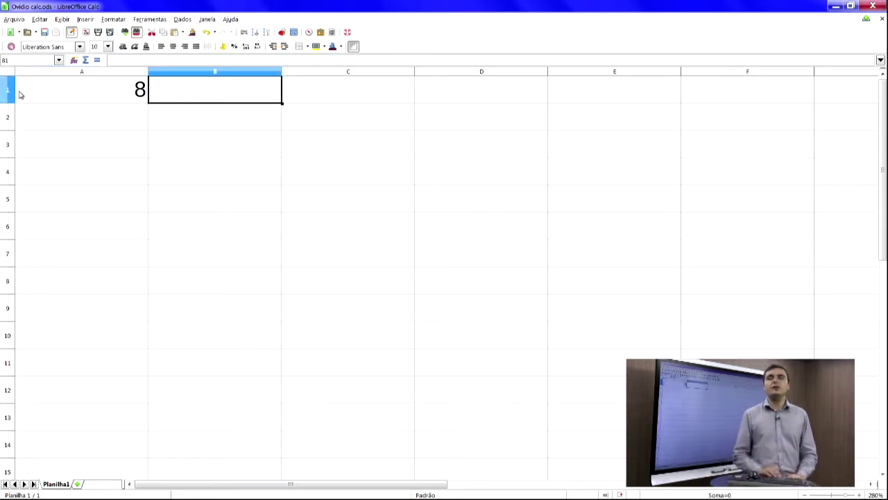
key(Left)
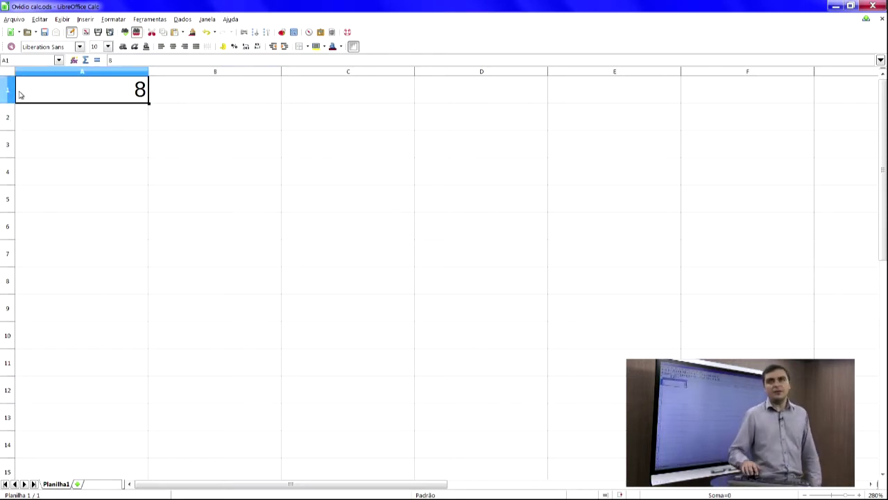
Step: Enter 14 in cell A2
click(311, 177)
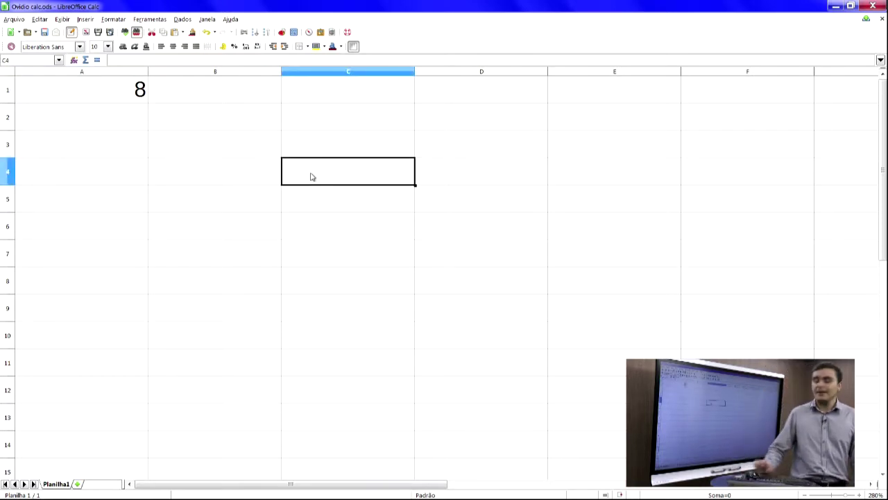
click(141, 119)
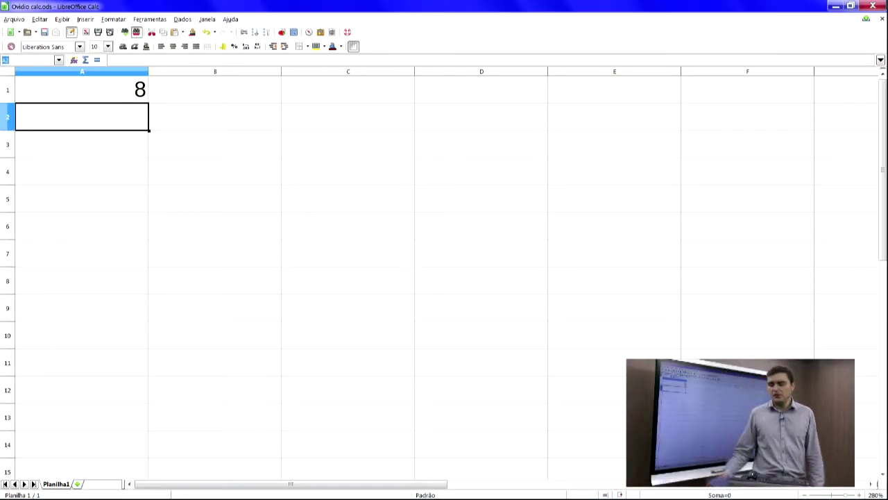
text(1414)
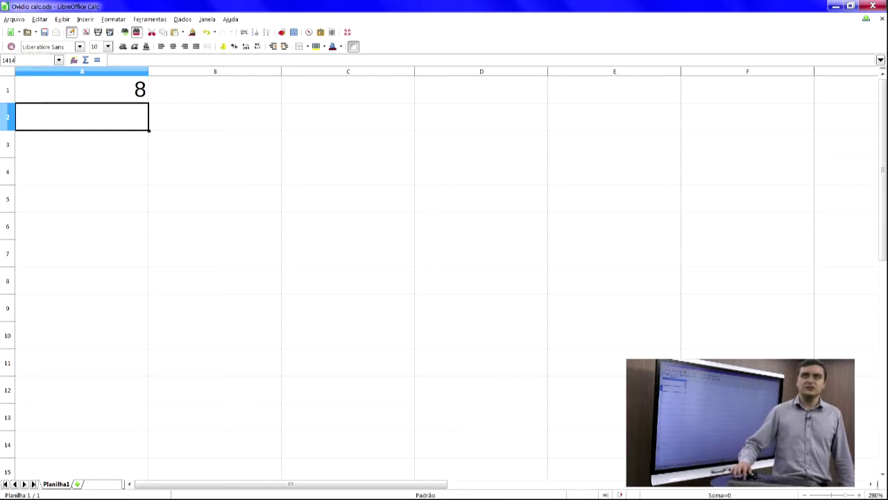
click(111, 133)
click(116, 122)
text(14)
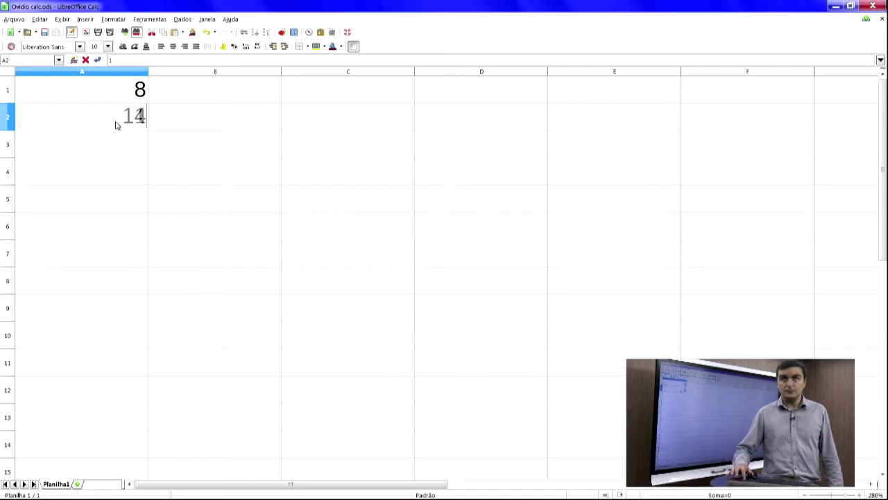
key(Return)
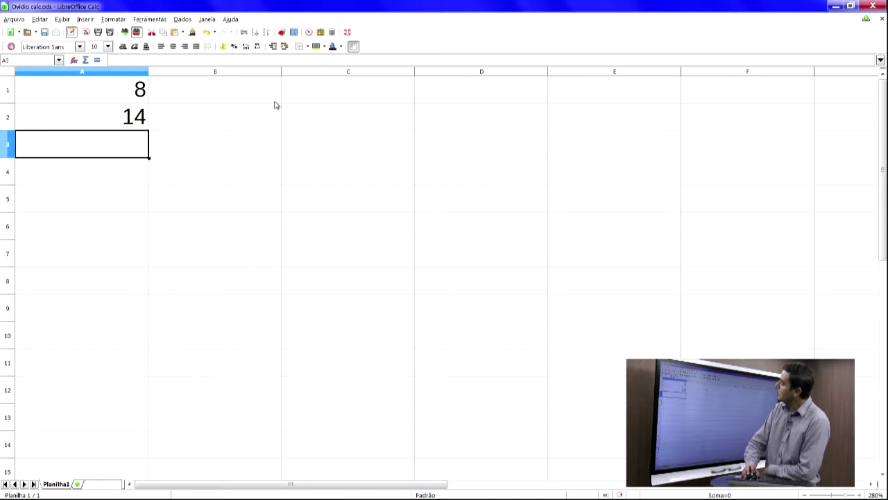
Step: Enter the formula =A1+A2 in cell A3
click(333, 262)
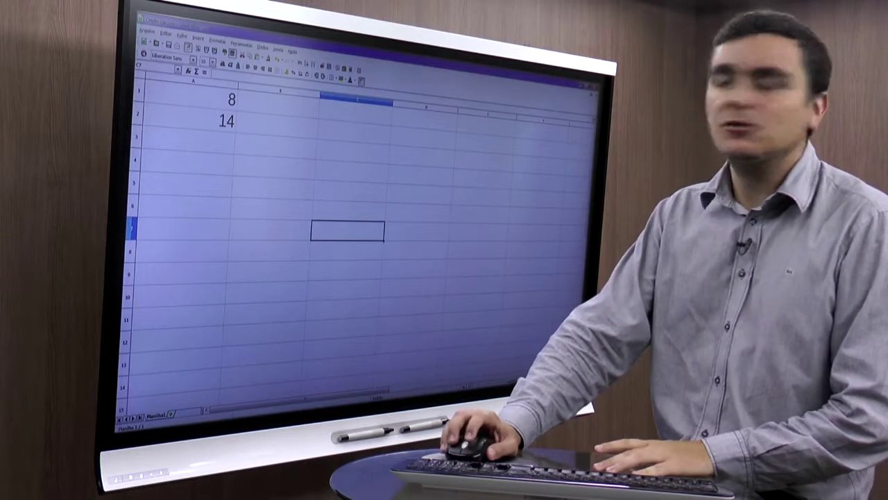
click(205, 141)
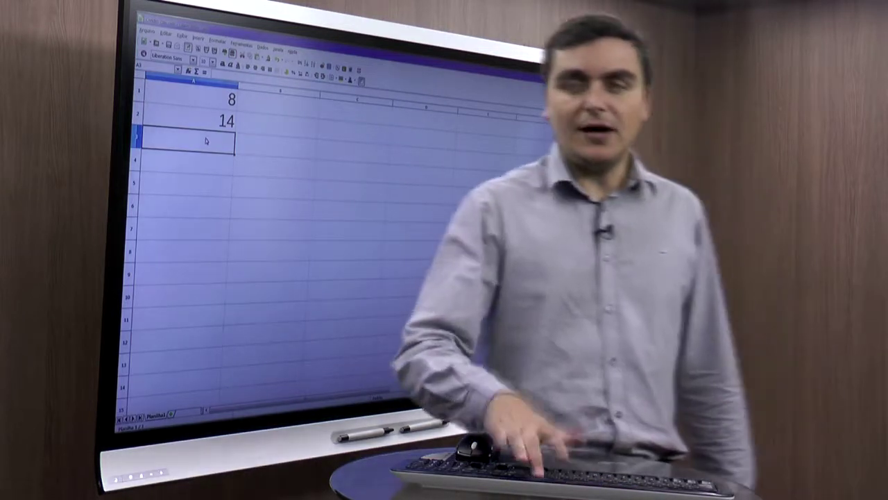
text(=a1)
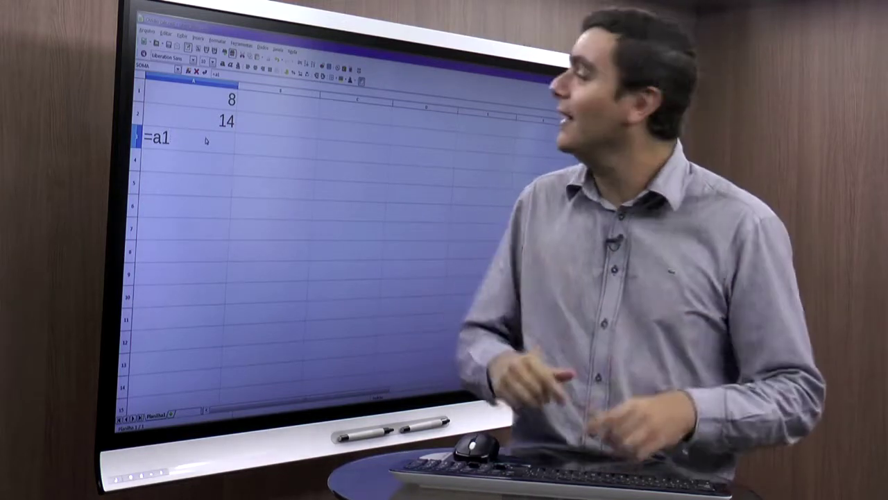
text(+)
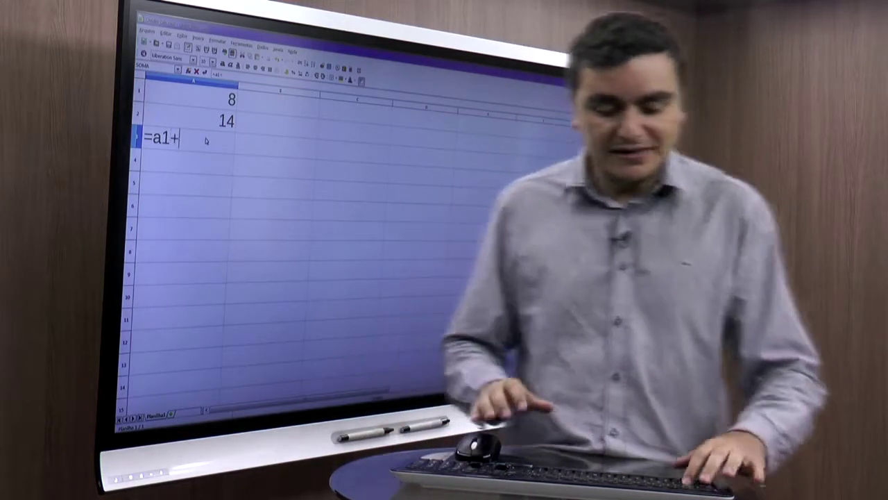
text(a2)
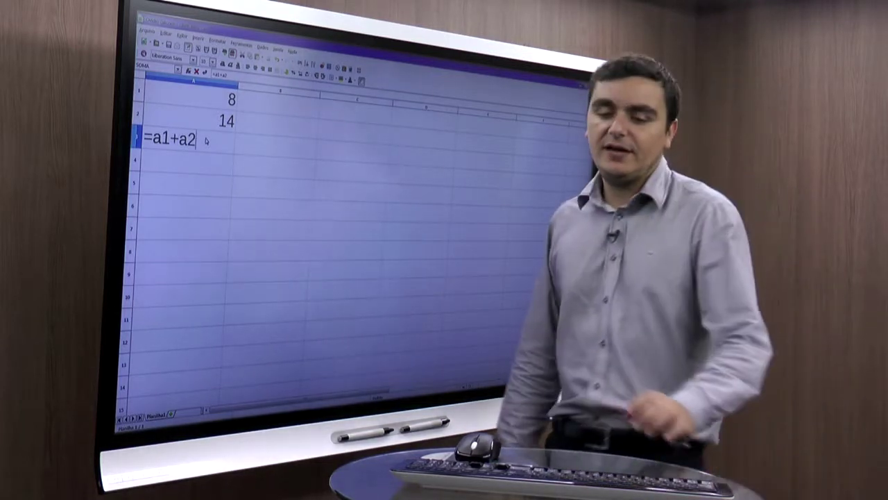
key(Return)
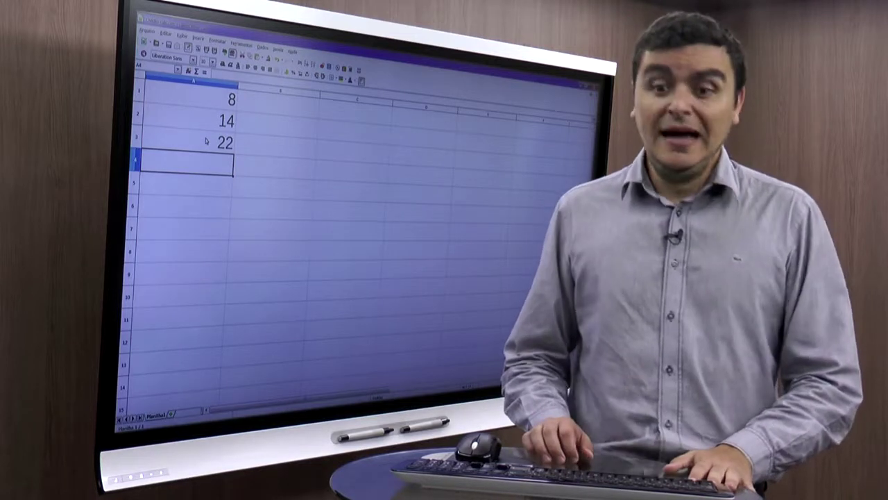
Step: Enter the formula =8+14 in cell A4
text(=)
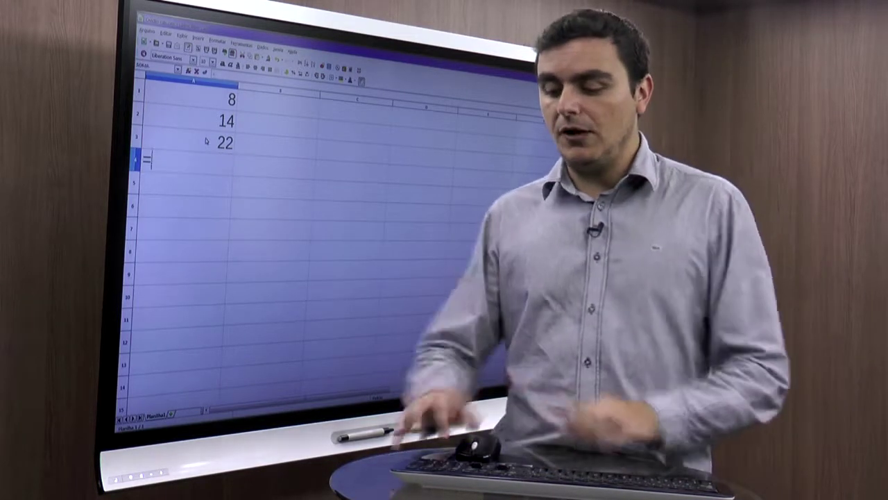
text(8+14)
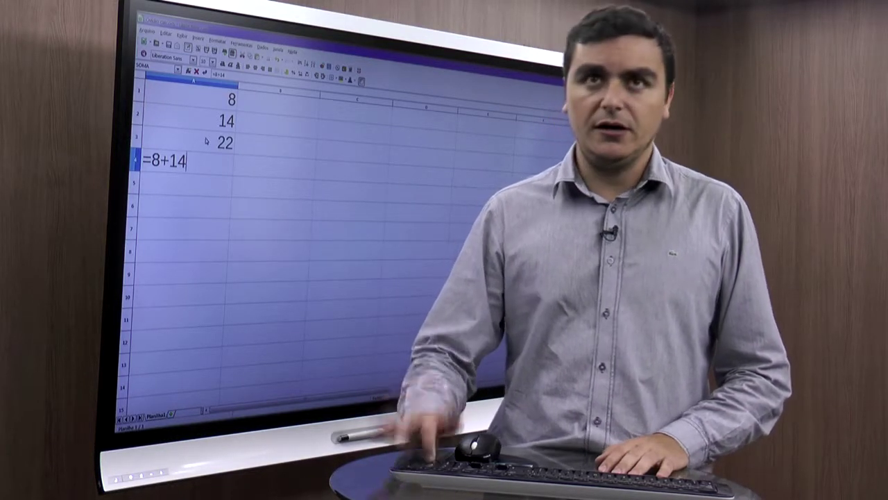
key(Return)
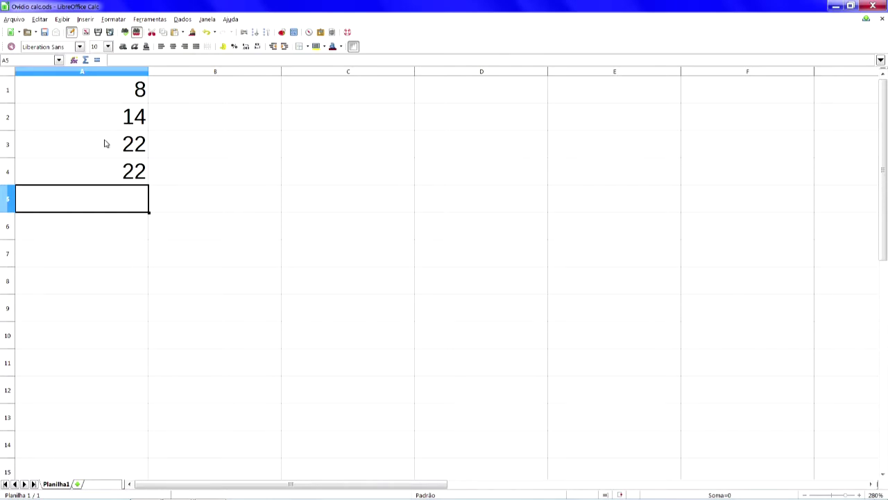
Step: Go through cells A1, A3 and A4 to compare the plain number, the cell-reference formula and the literal-number formula
key(Up)
key(Up)
key(Up)
key(Up)
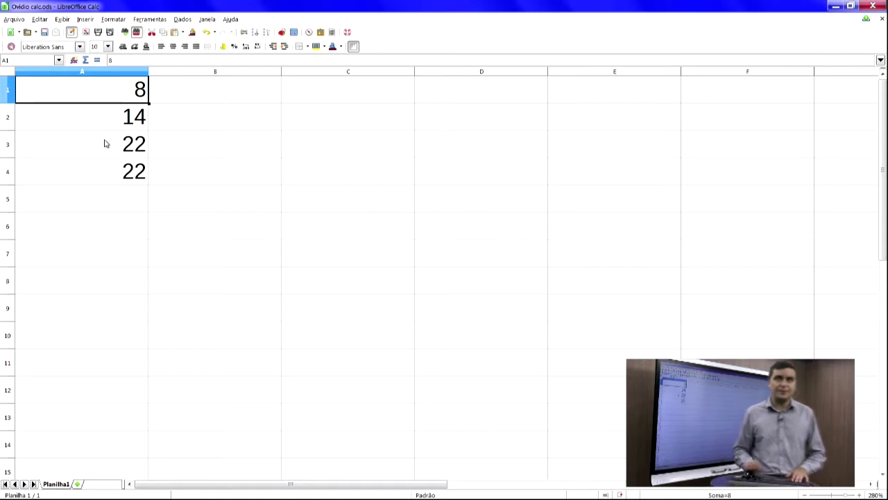
click(55, 143)
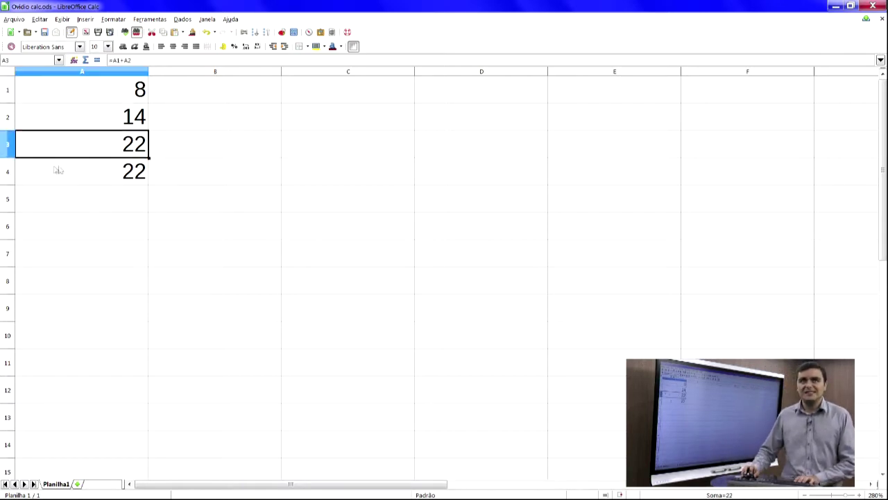
click(112, 177)
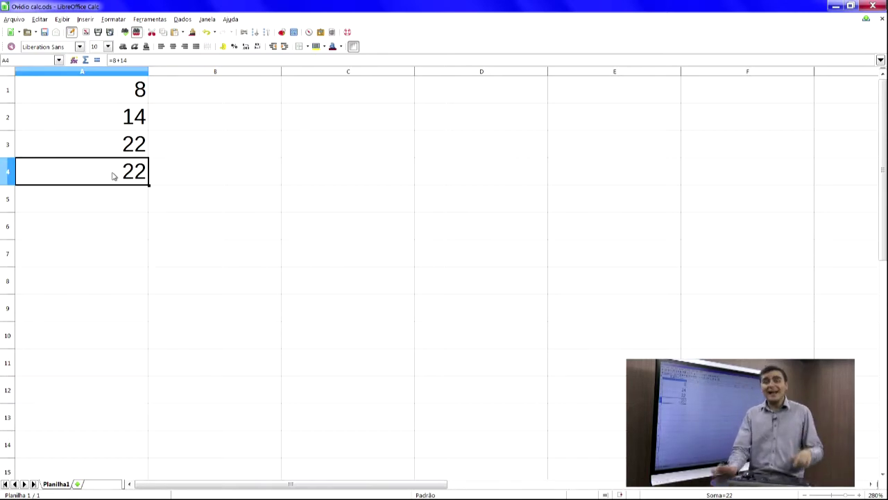
Step: Set cell A1 to 11 and check how the two formulas in A3 and A4 respond
click(95, 102)
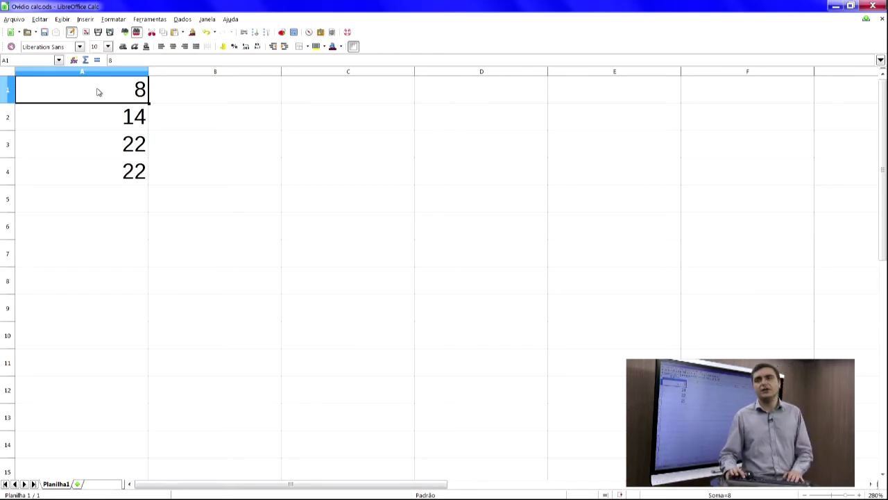
text(11)
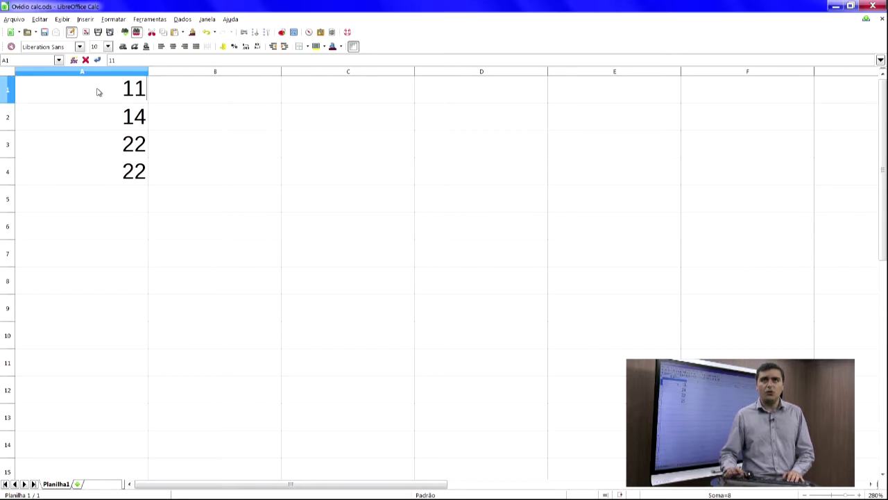
key(Return)
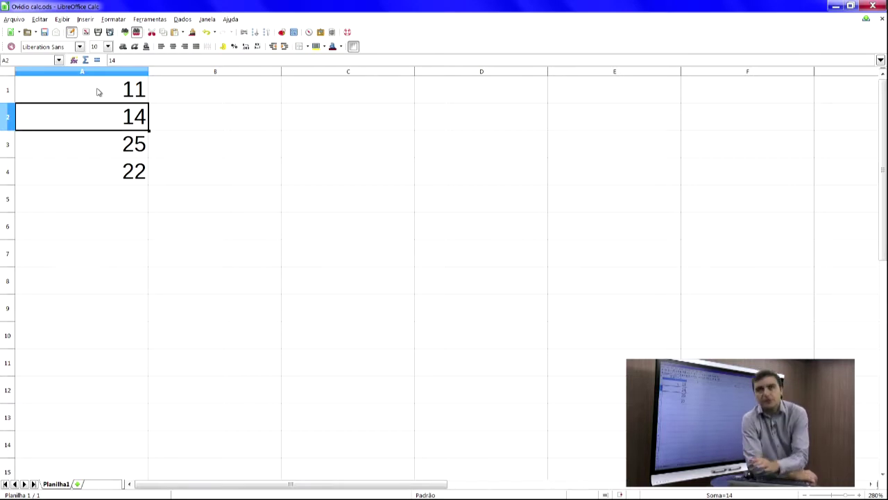
click(134, 167)
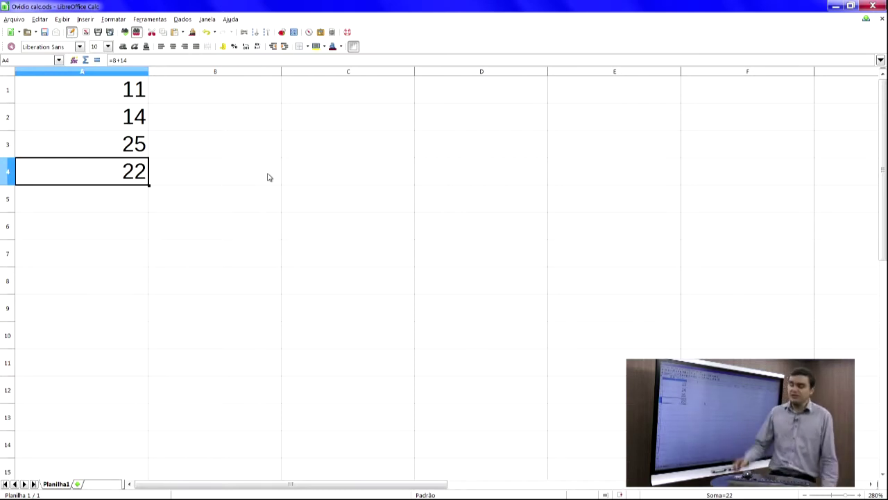
Step: Set cell A1 back to 8
key(Up)
key(Up)
key(Up)
text(8)
key(Return)
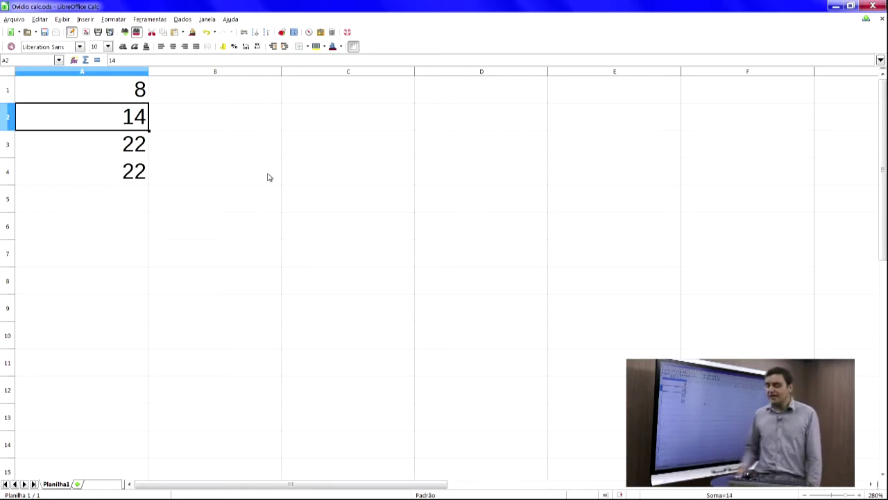
Step: Enter the plain number 22 in cell A5, below the two formulas
key(Down)
key(Down)
key(Down)
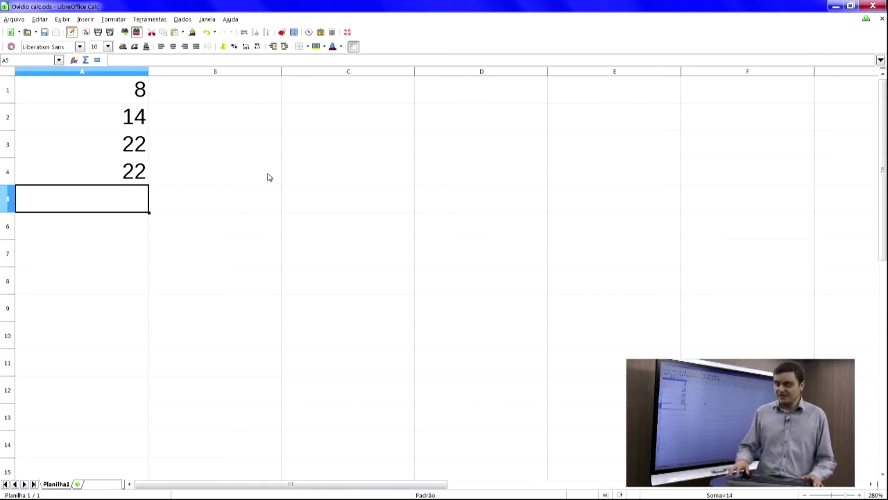
text(22)
key(Return)
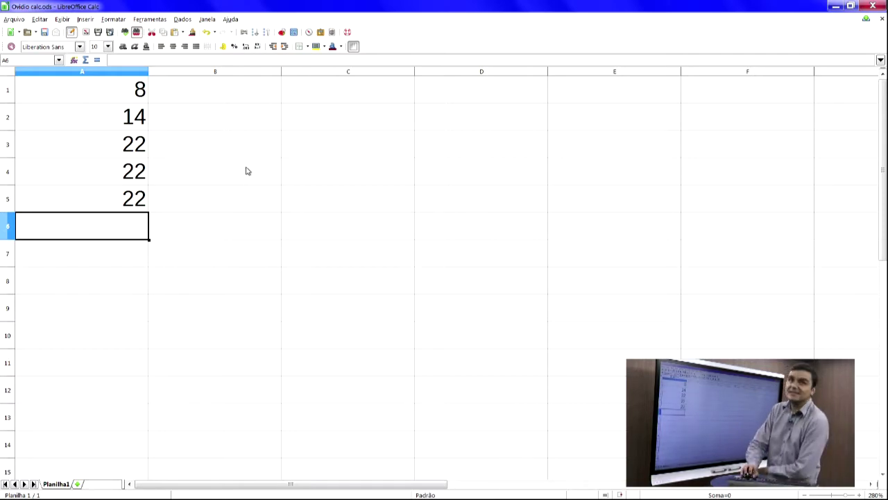
Step: Inspect the underlying content of cells A3, A4 and A5 to compare the two formulas with the fixed number
click(124, 153)
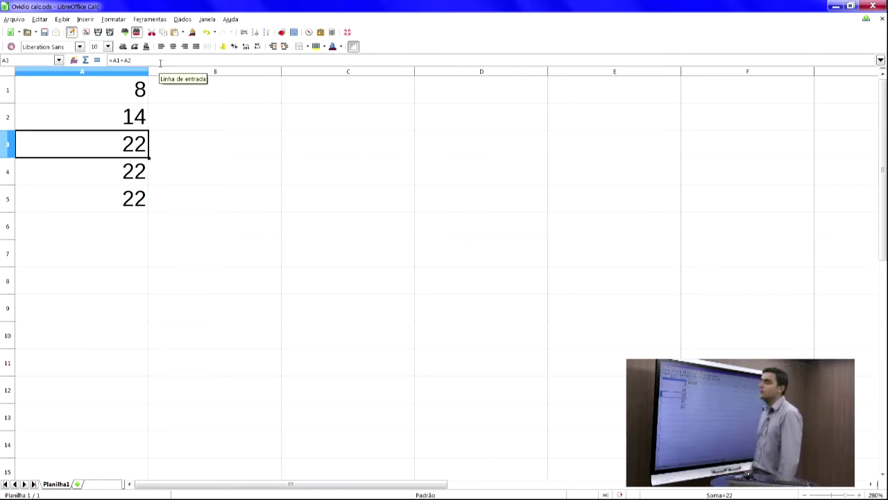
click(136, 179)
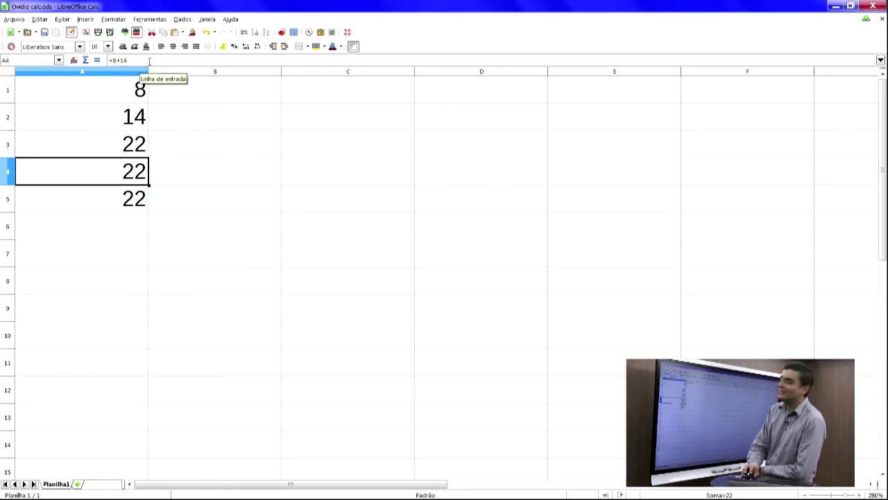
click(116, 212)
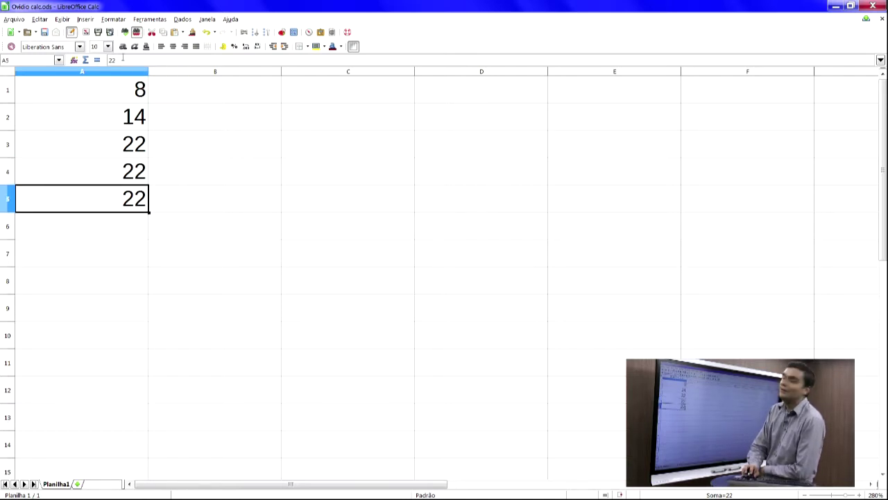
click(122, 59)
double_click(122, 59)
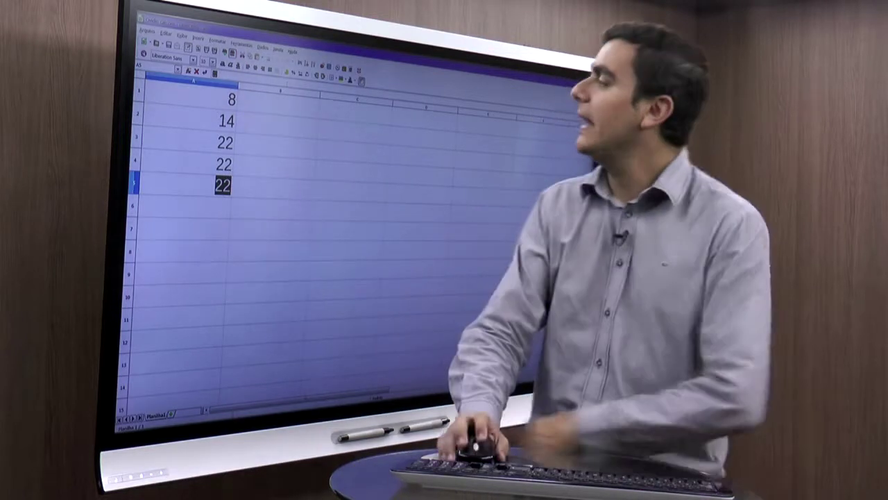
click(195, 143)
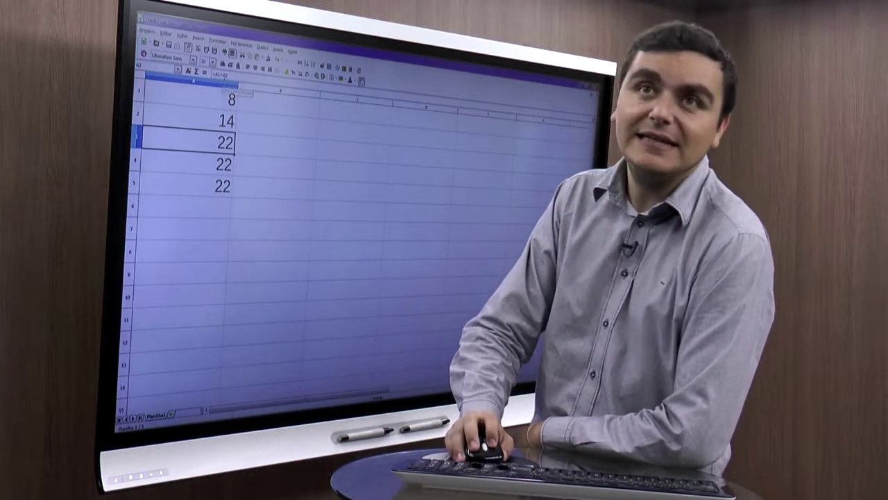
Step: Clear the contents of cells A5 and A4
key(Down)
key(Down)
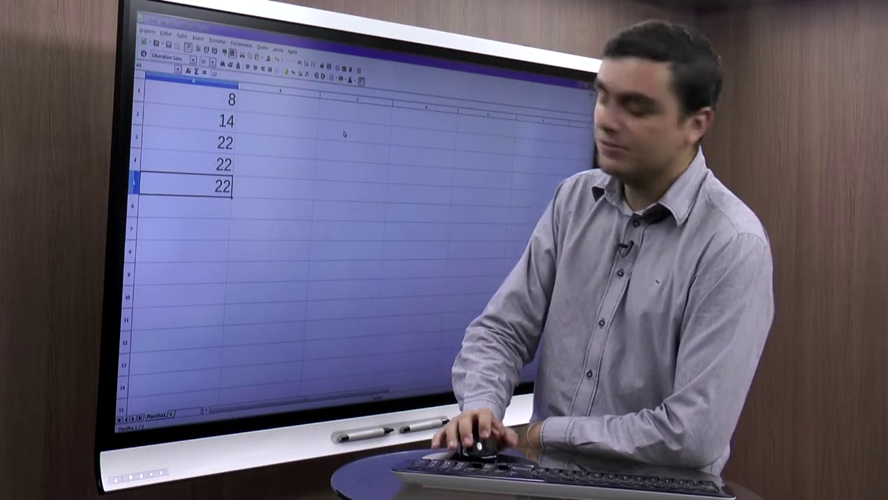
key(Delete)
key(Up)
key(Delete)
Step: Replace the numbers in column A with 7 in cell A1 and 5 in cell A2
key(Up)
key(Down)
key(Up)
key(Up)
key(Up)
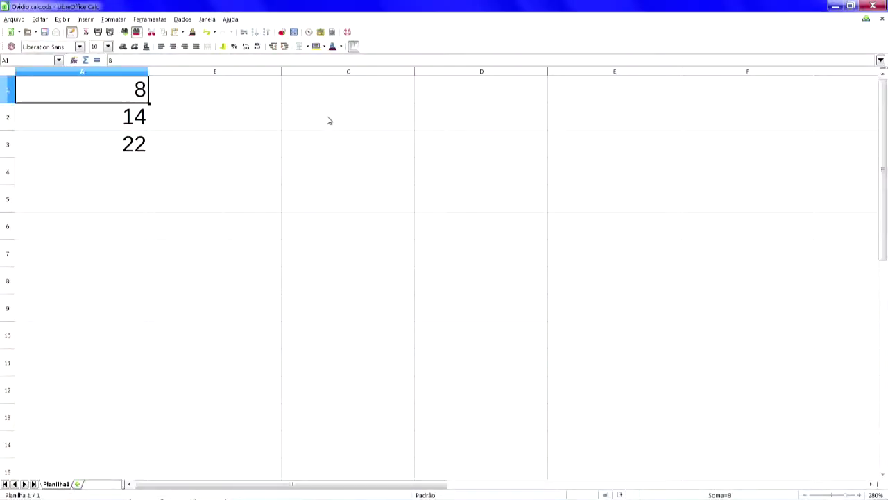
text(7)
key(Return)
text(5)
key(Return)
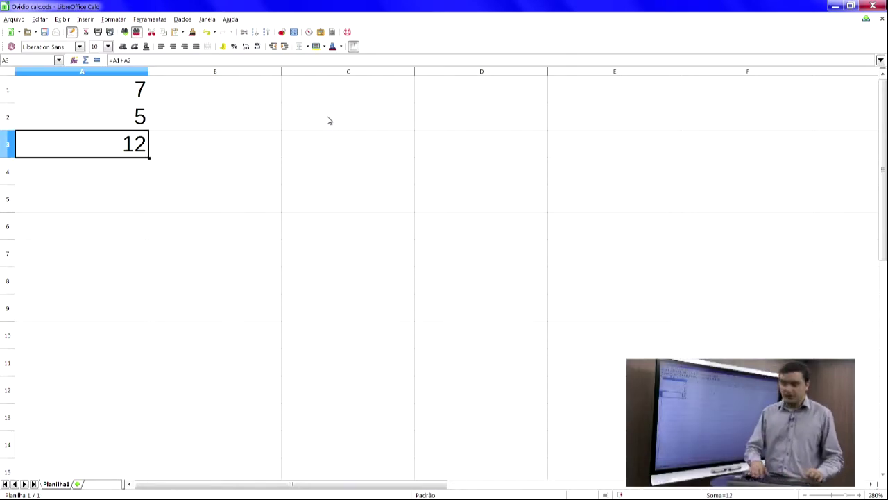
Step: Replace the formula in cell A3 with the label "Soma"
text(Soma)
key(Return)
Step: Enter 7 in cell B1 and 5 in cell B2
key(Up)
key(Up)
key(Right)
key(Up)
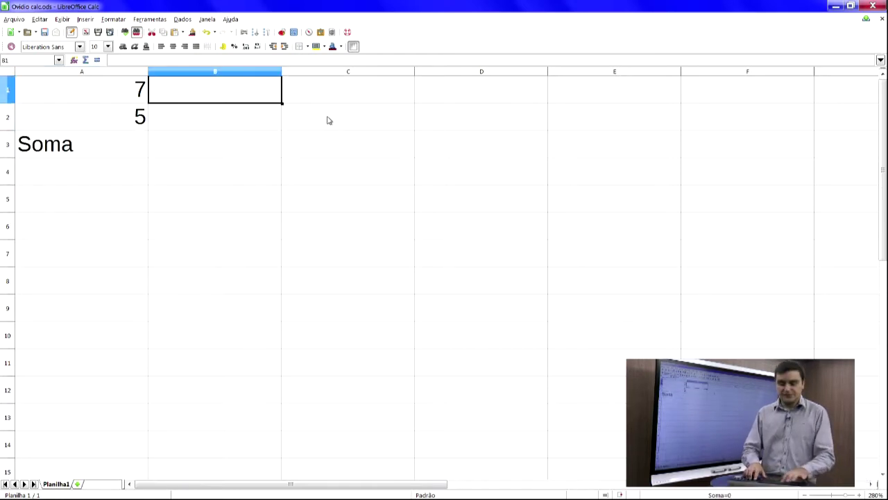
text(7)
key(Return)
text(5)
key(Return)
Step: Clear the numbers from cells A2 and A1
key(Up)
key(Left)
key(Delete)
key(Up)
key(Delete)
Step: Set cell B1 to 8 and cell B2 to 4
key(Right)
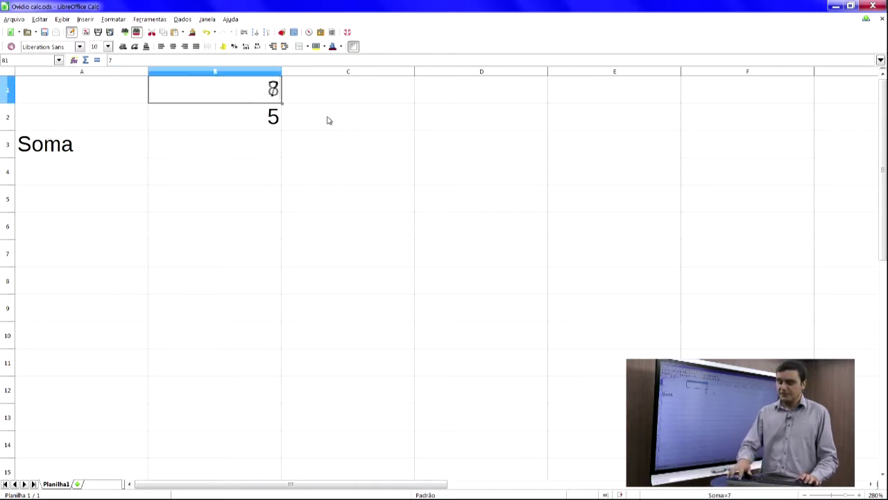
text(8)
key(Return)
text(4)
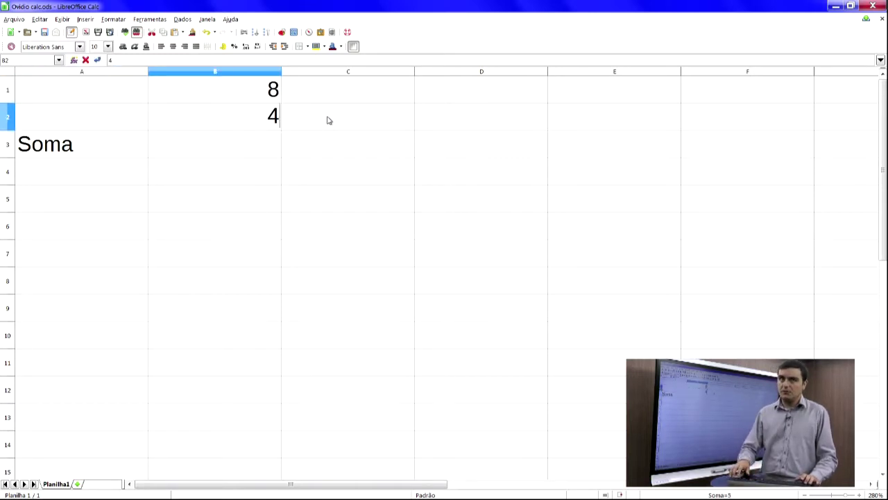
key(Return)
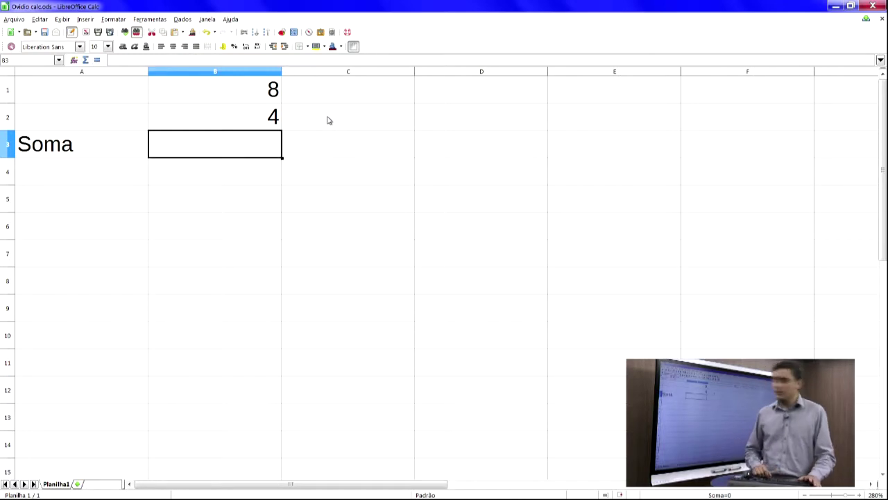
Step: Enter the formula =B1+B2 in cell B3, next to the "Soma" label
text(=)
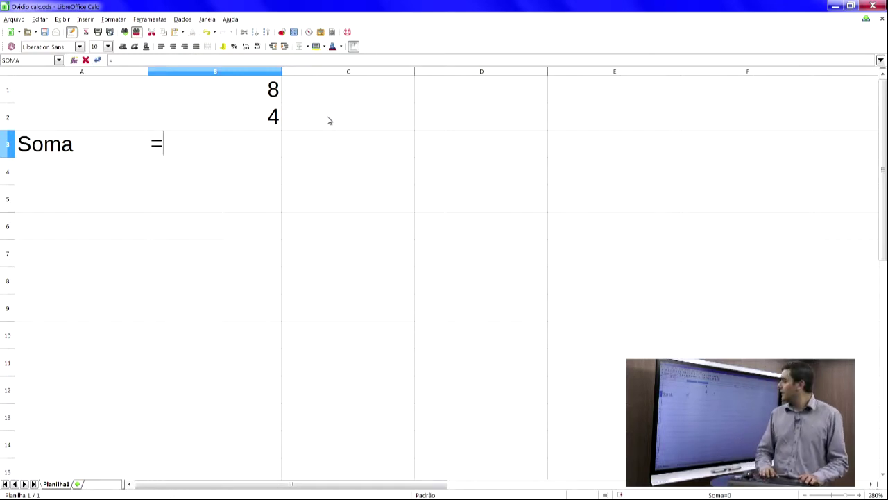
text(b1+b3)
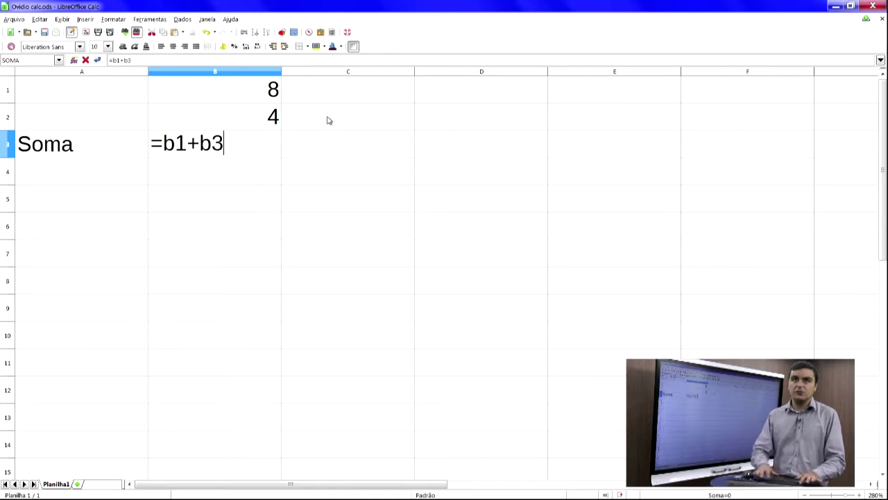
key(BackSpace)
text(2)
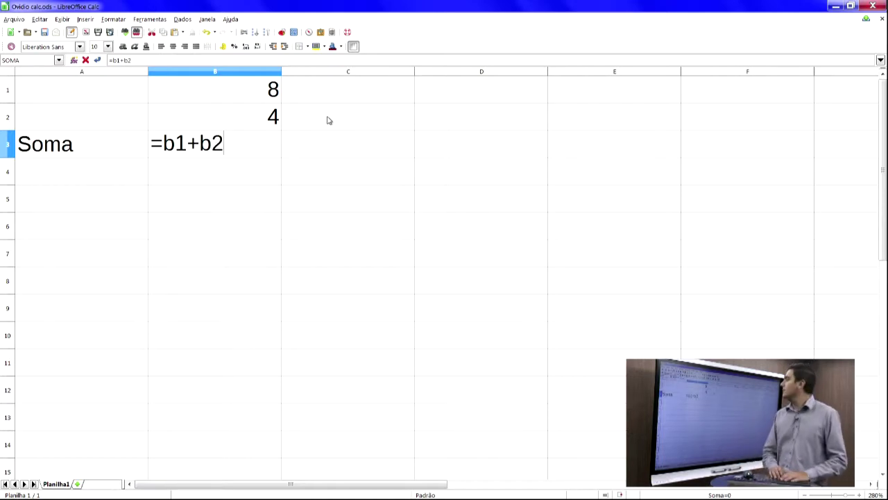
key(Return)
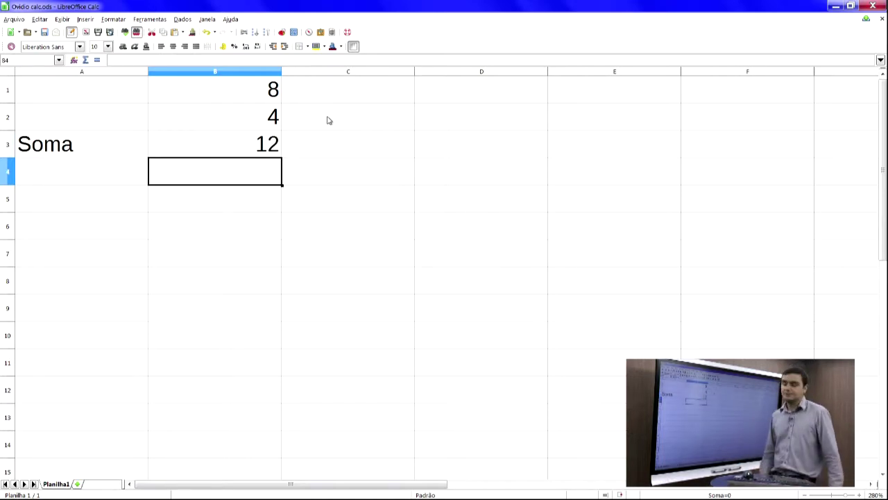
Step: Label cell A4 "Subtração" and enter the formula =b1-b2 in cell B4
key(Left)
text(Subtração)
key(Return)
key(Up)
key(Right)
text(=b1-b2)
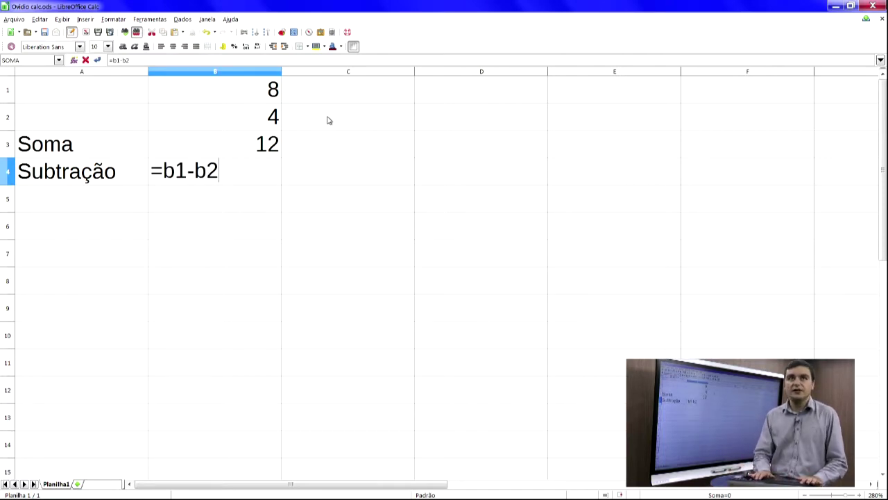
key(Return)
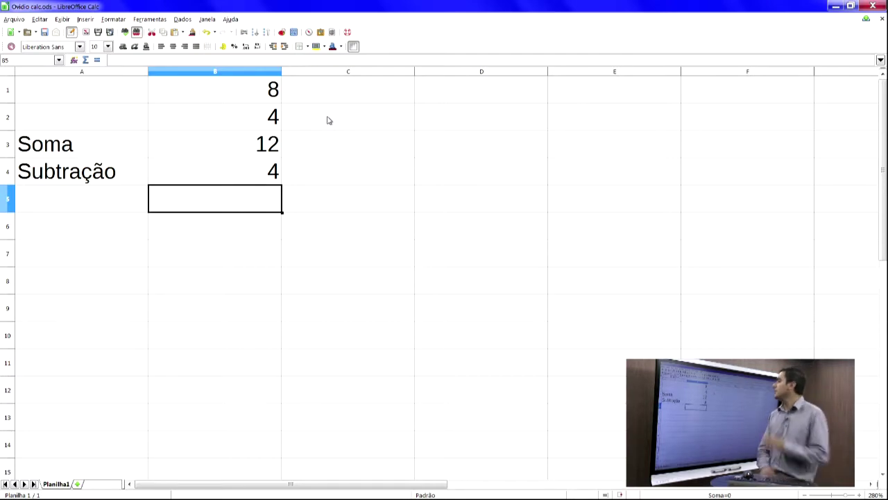
Step: Label cell A5 "Multiplicação" and enter the formula =b1*b2 in cell B5
key(Left)
text(Multipl)
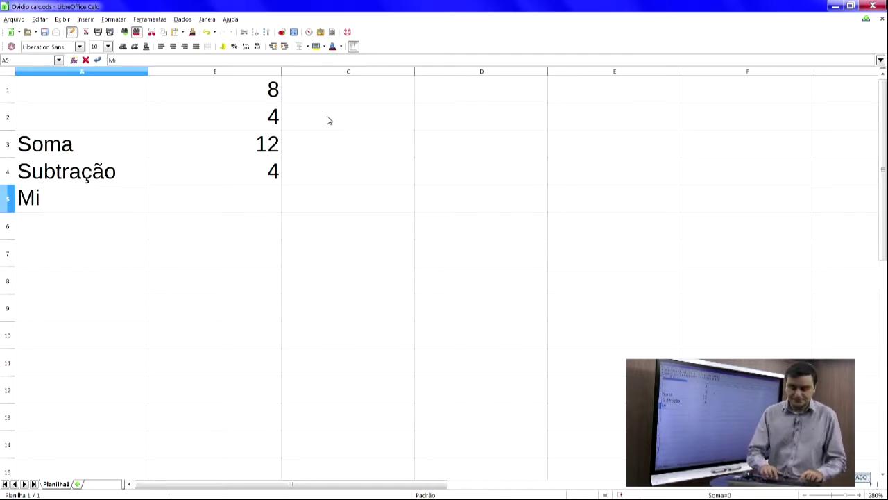
text(icação)
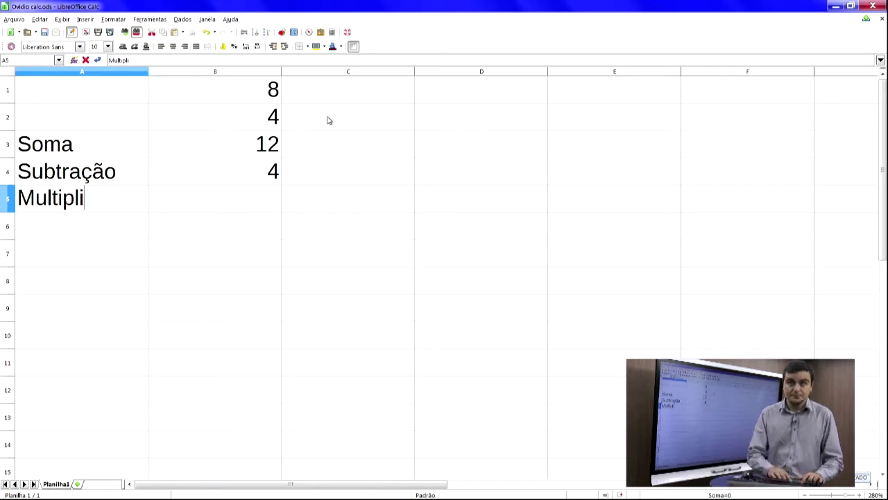
key(Return)
key(Up)
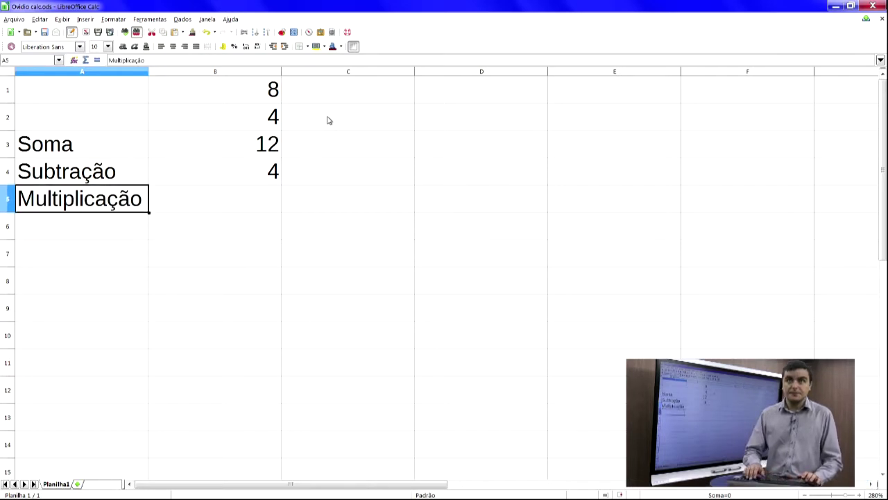
key(Right)
text(=b1)
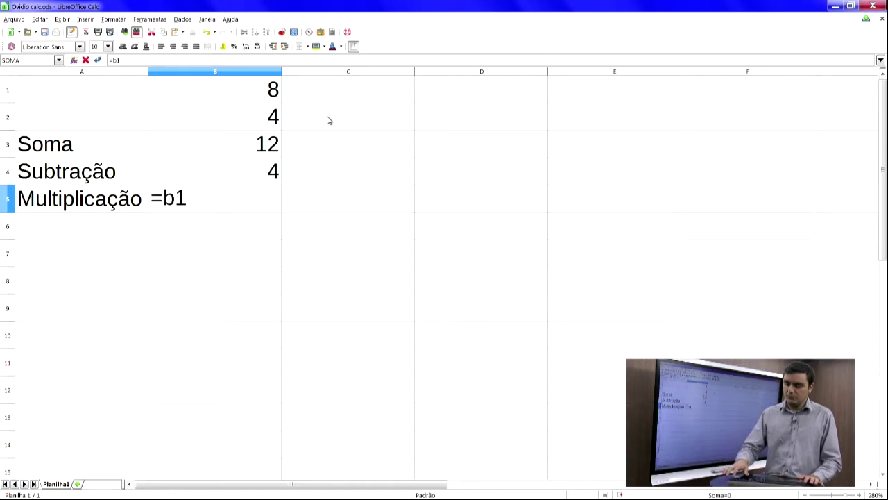
text(*b2)
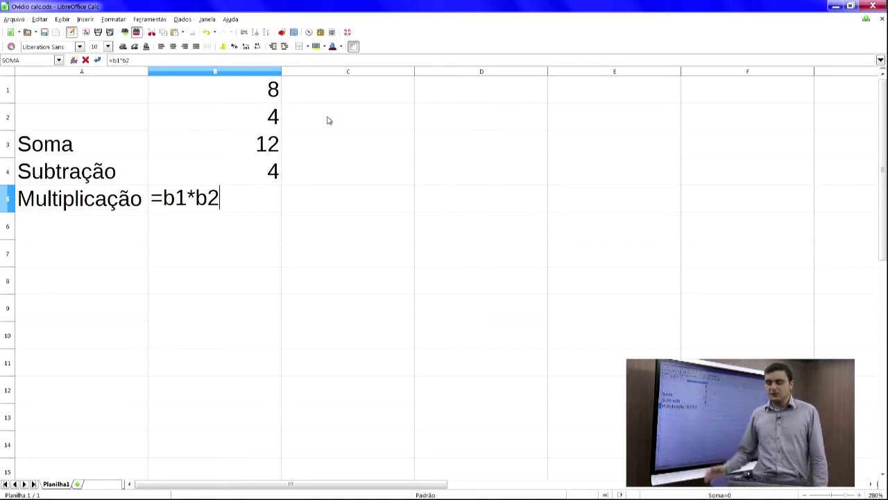
key(Return)
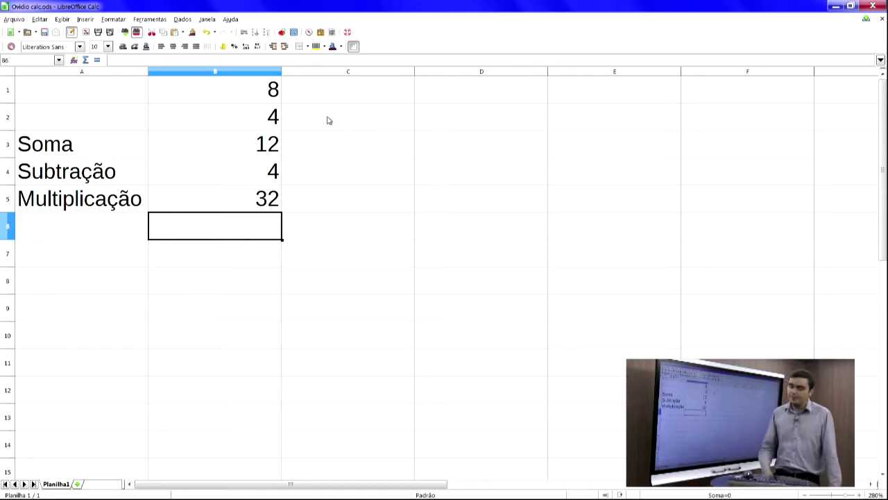
Step: Label cell A6 "Divisão" and enter the formula =b1/b2 in cell B6
key(Left)
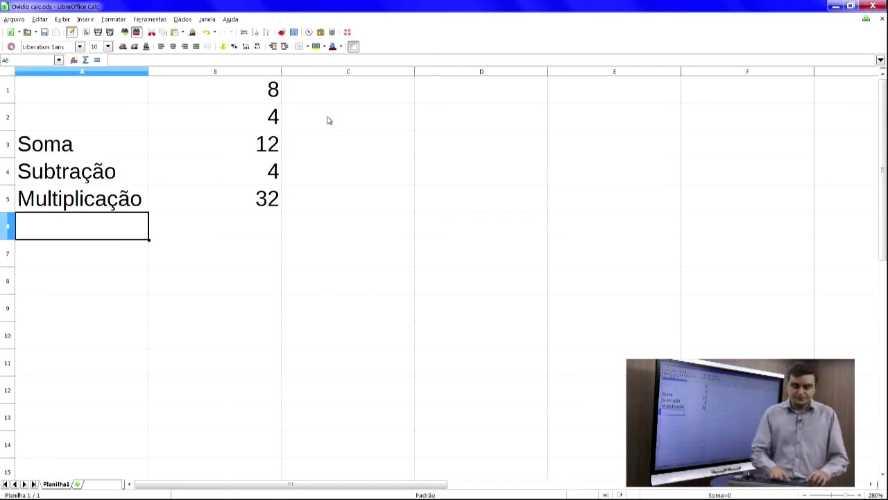
text(Divis)
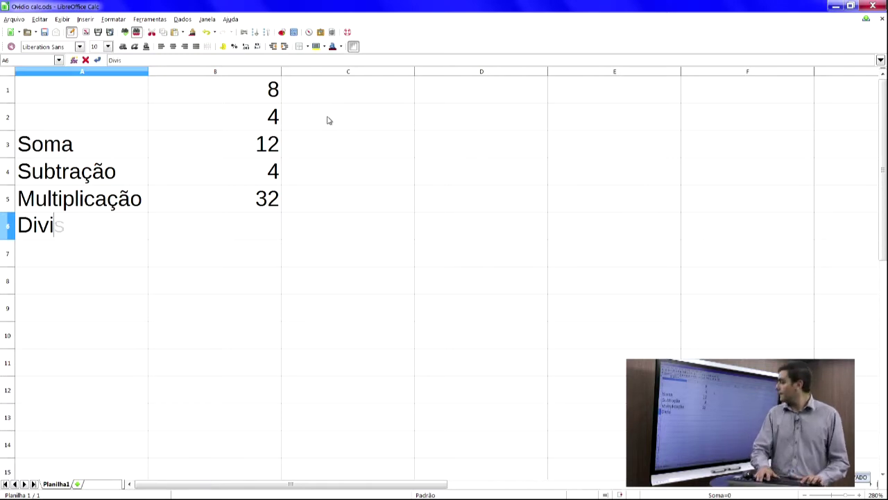
text(ão)
key(Return)
key(Up)
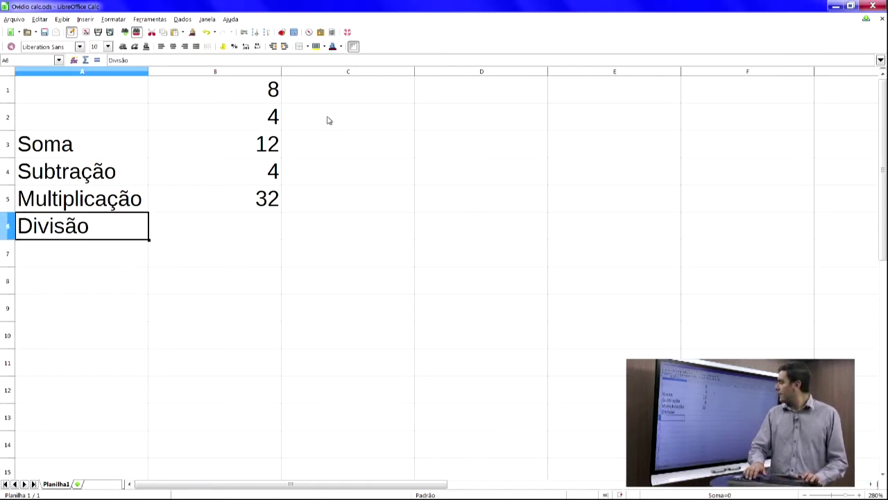
key(Right)
text(=)
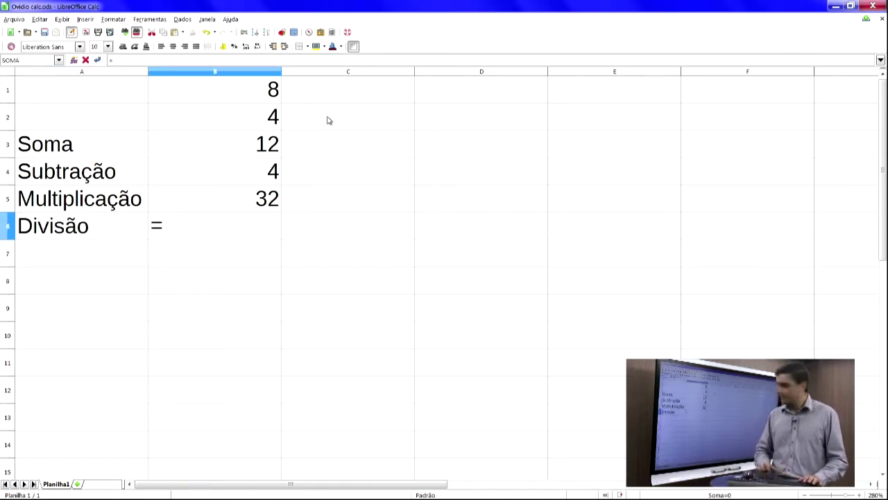
text(b1/)
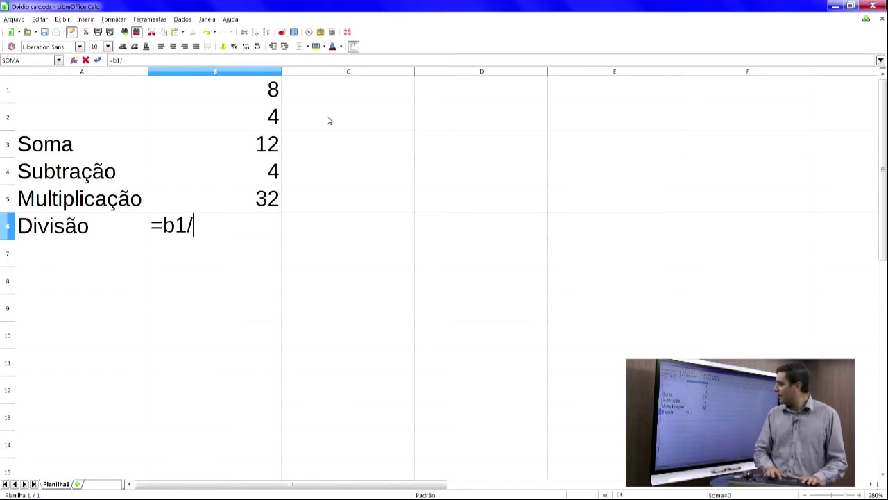
text(b2)
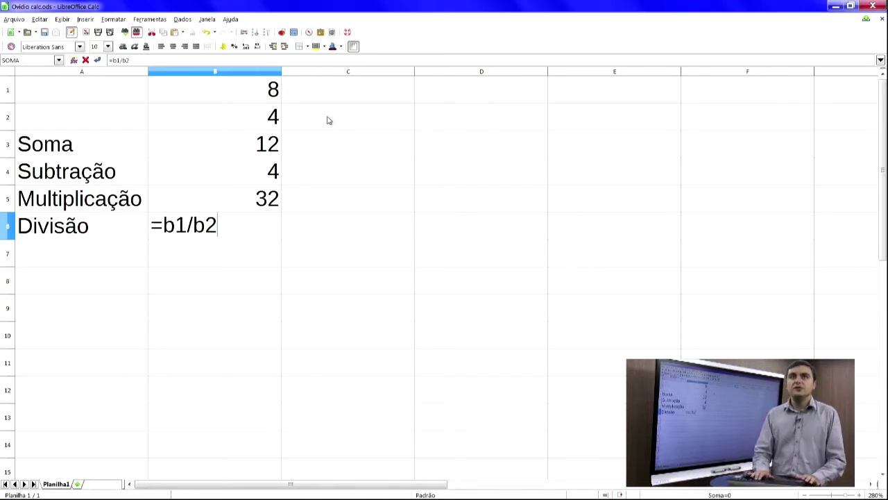
key(Return)
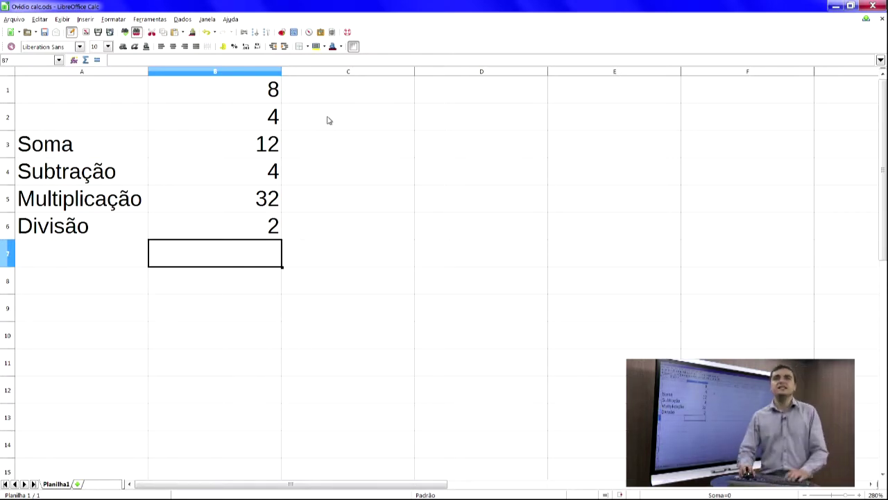
Step: Replace the "Soma" label in cell A3 with "Adição"
drag(134, 148, 217, 219)
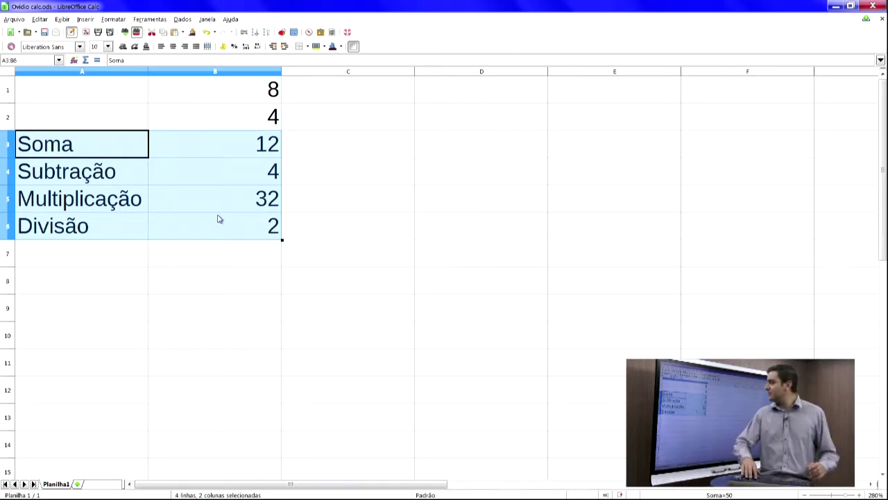
key(Escape)
text(Adição)
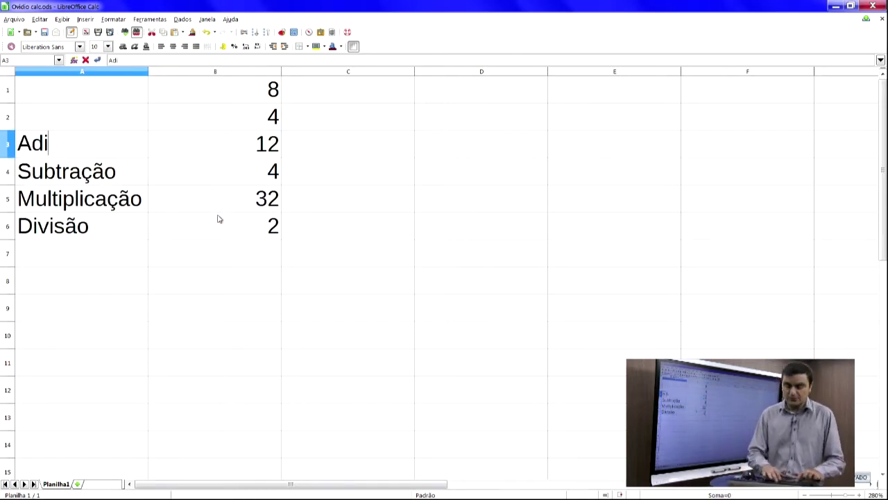
key(Return)
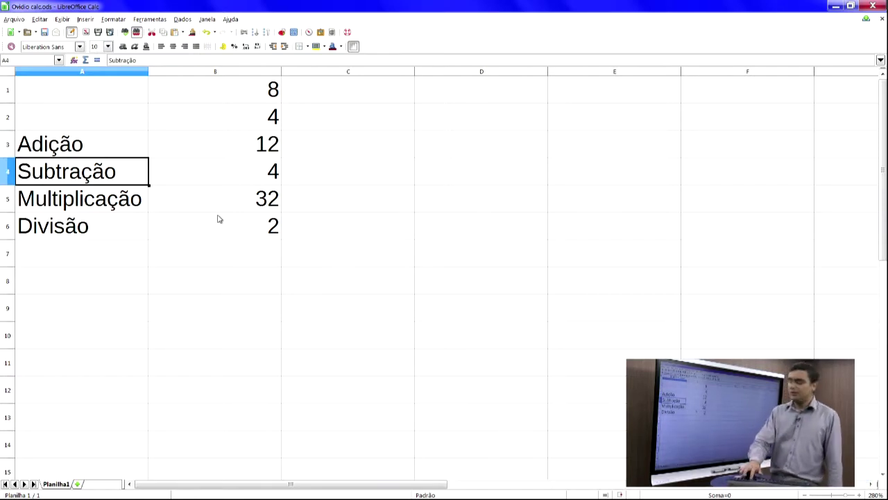
Step: Examine the formulas and their highlighted cell references in cells B3 through B6, one after another, without changing them
key(Up)
key(Right)
key(F2)
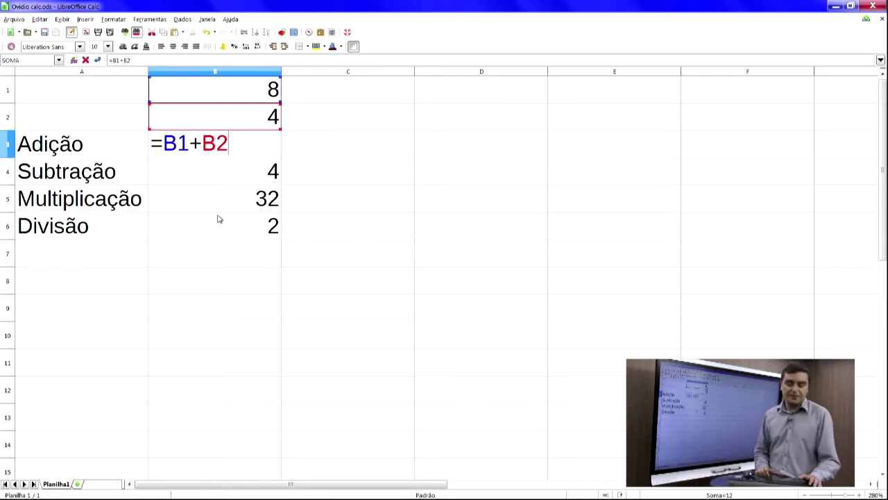
key(Escape)
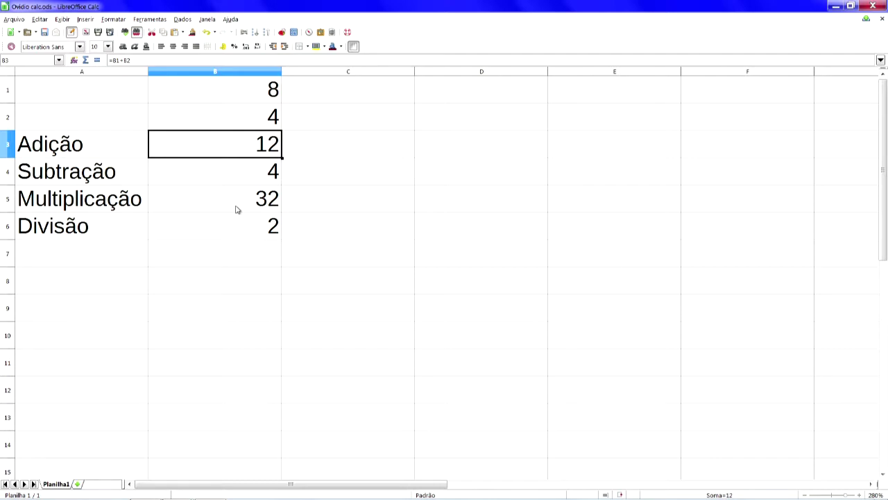
key(F2)
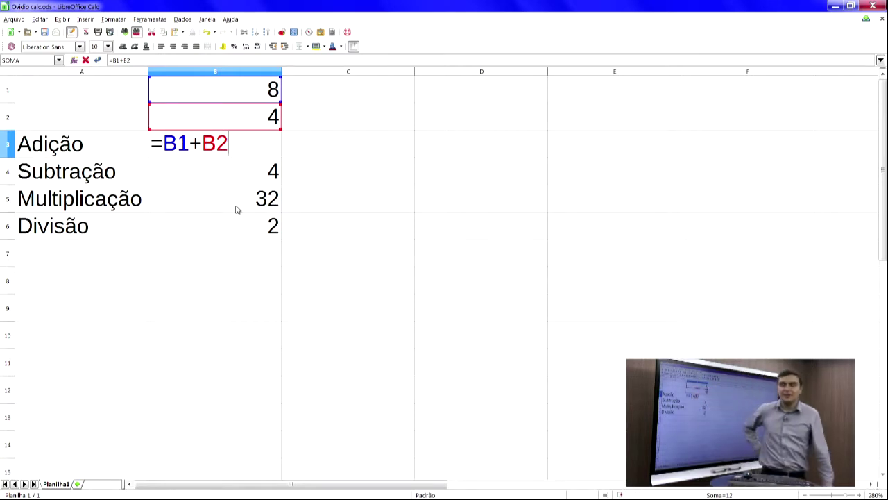
key(Return)
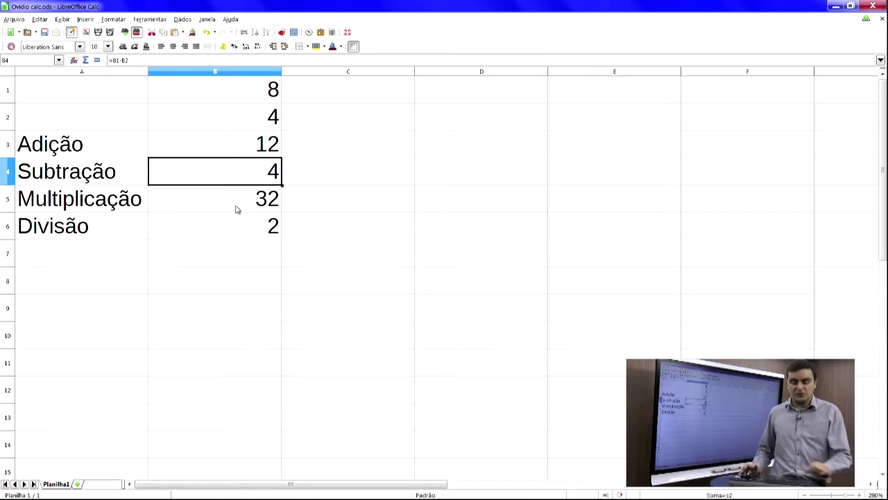
key(F2)
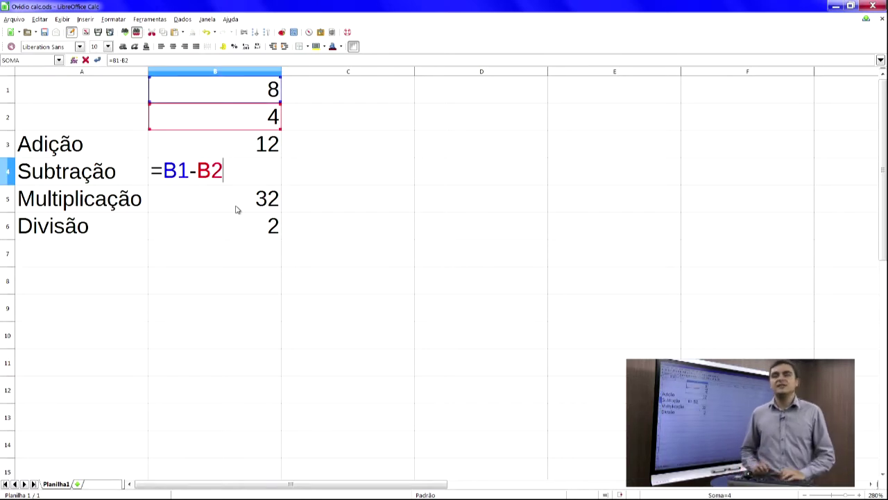
key(Return)
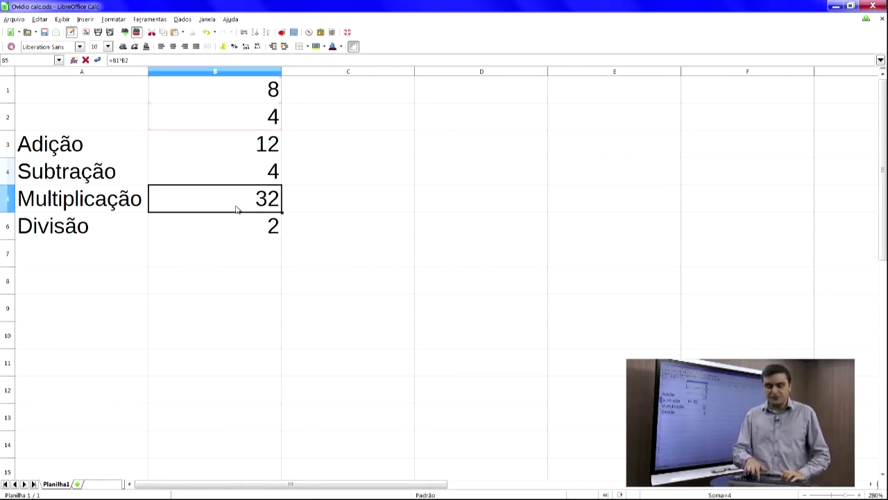
key(F2)
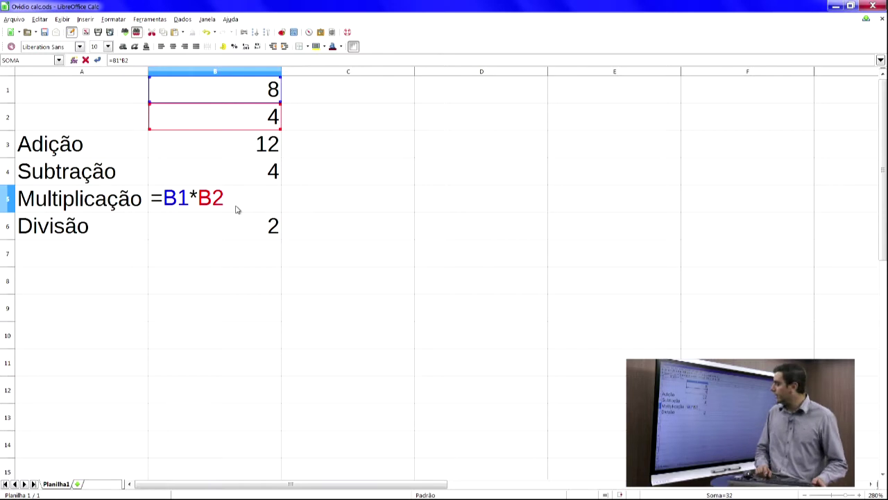
key(Return)
key(F2)
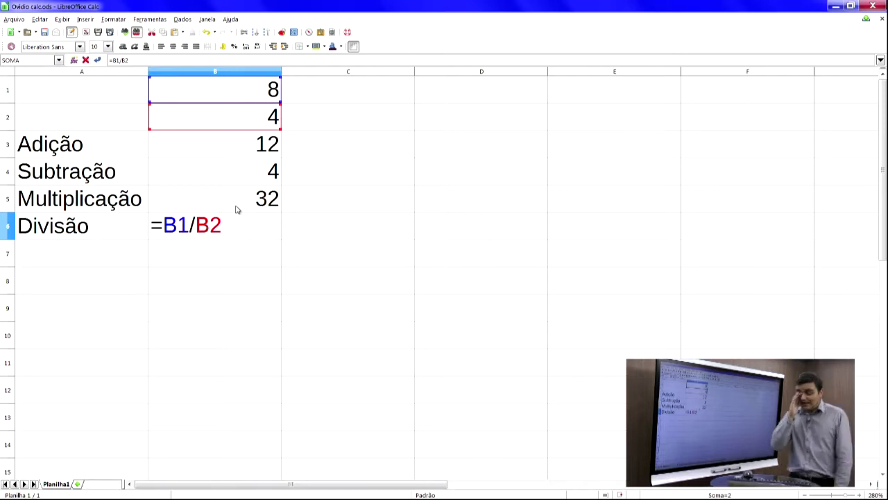
key(Return)
Step: Enter the label "Soma dos Valores" in cell A7
key(Left)
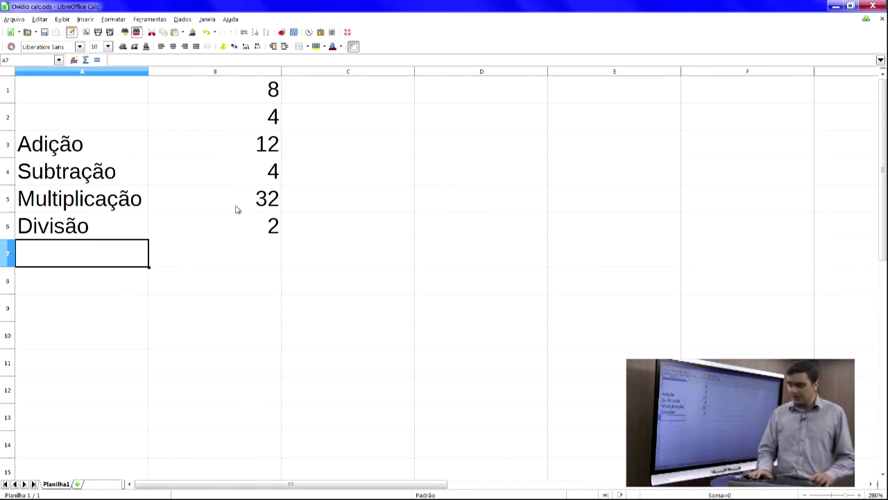
text(Soma )
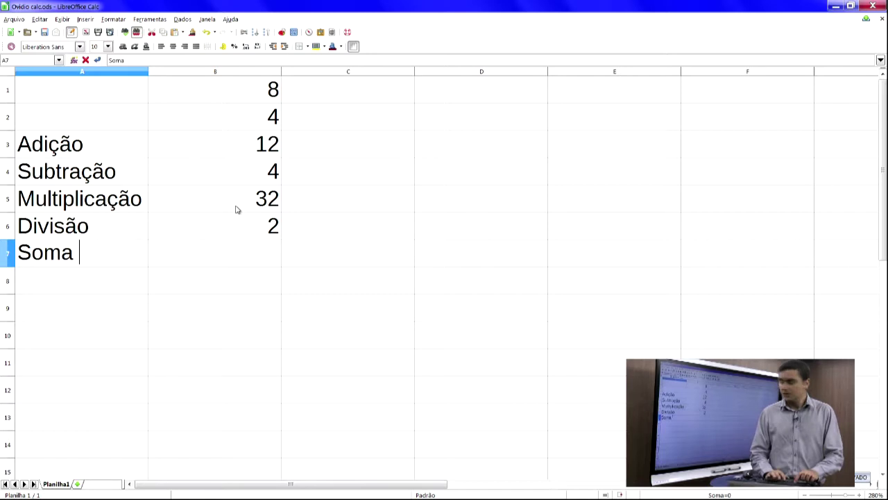
text(dos Val)
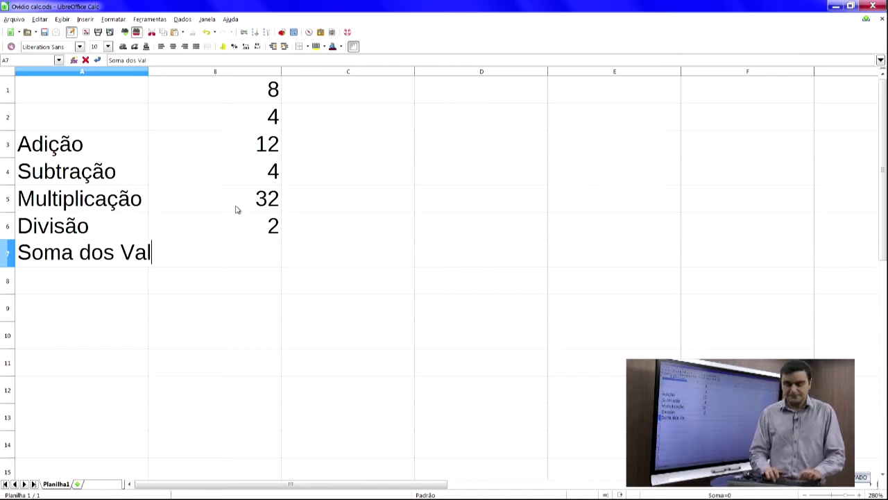
text(ores)
key(Return)
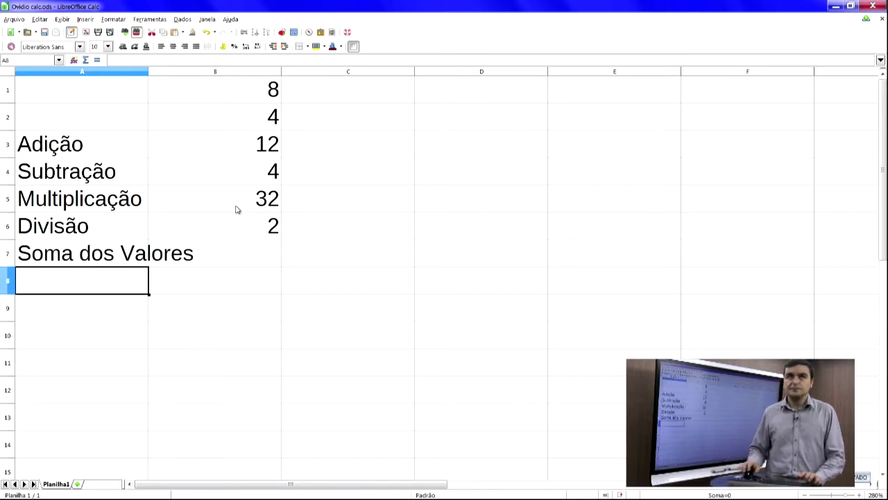
Step: Fit the width of column A to its longest text, and undo the width change
double_click(149, 70)
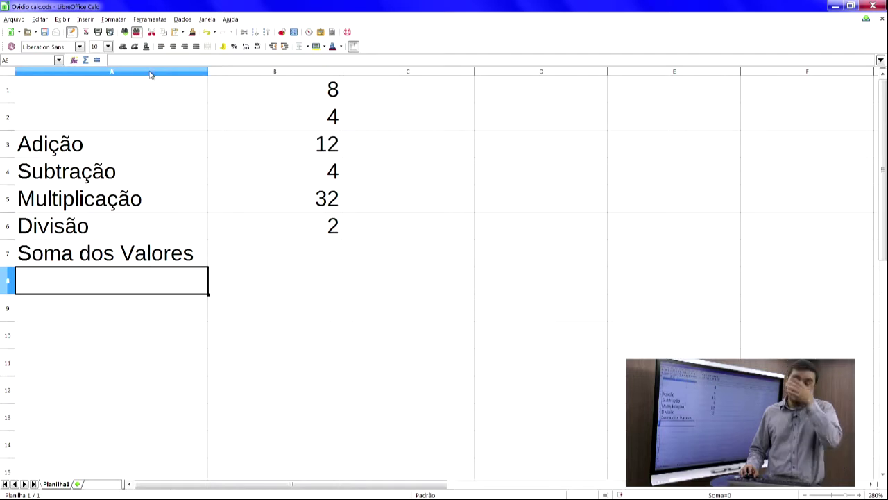
key(ctrl+z)
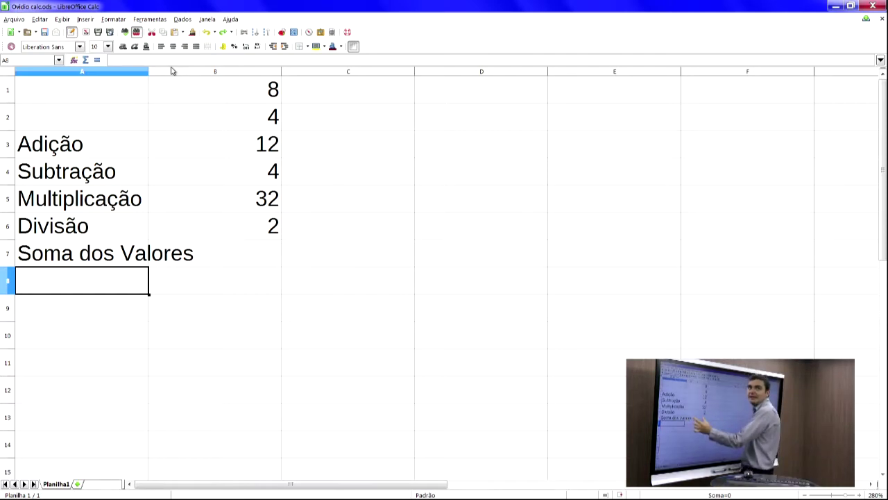
click(264, 252)
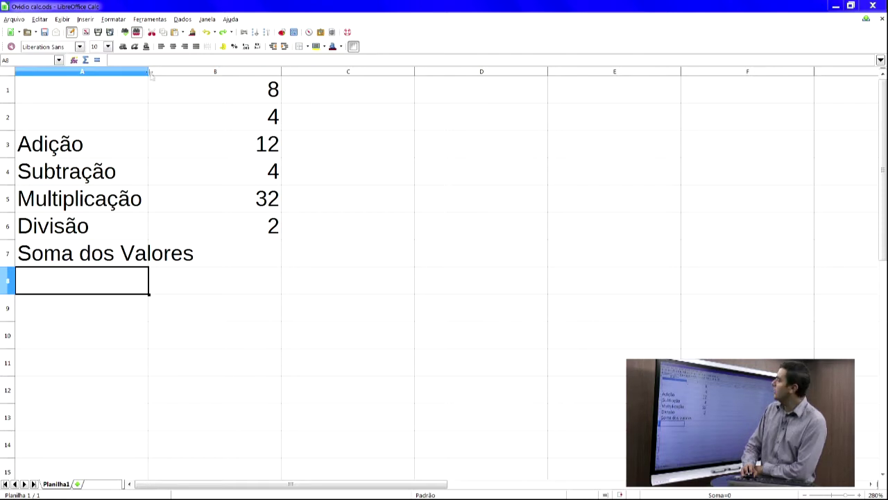
Step: Widen column A to fit the "Soma dos Valores" label and select cell B7
mouse_move(148, 72)
mouse_down()
mouse_move(162, 71)
mouse_move(132, 72)
mouse_move(458, 71)
mouse_move(153, 69)
mouse_up()
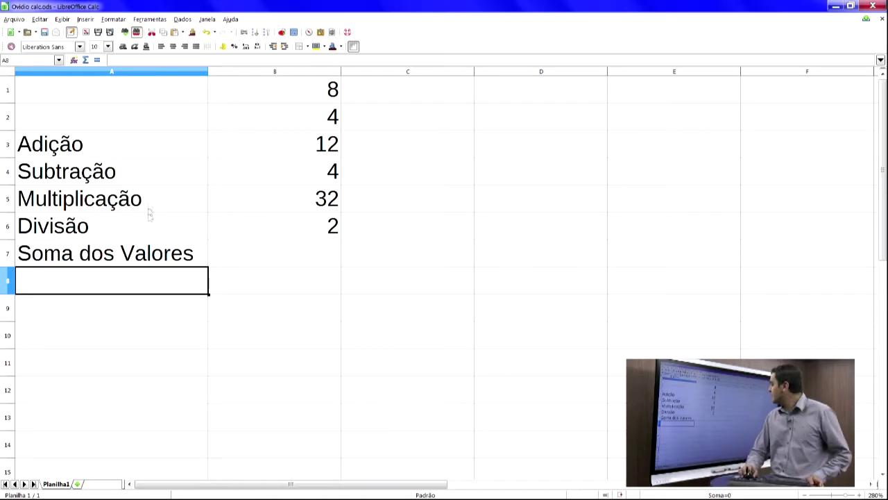
click(269, 251)
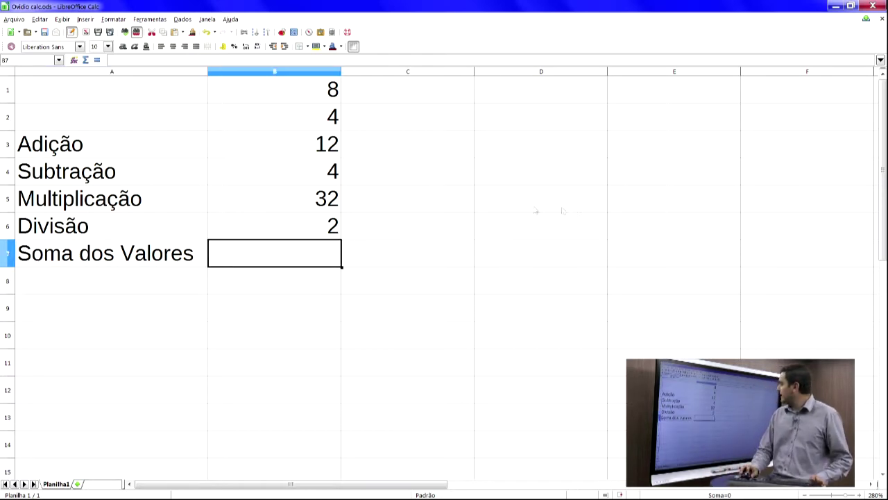
Step: Add the four operation results in cell B7 with the formula =b3+b4+b5+b6
drag(282, 150, 281, 238)
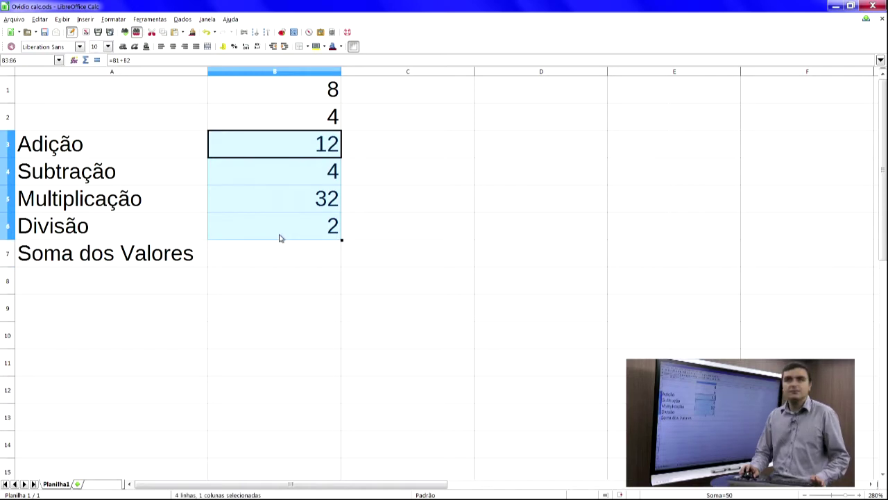
click(281, 253)
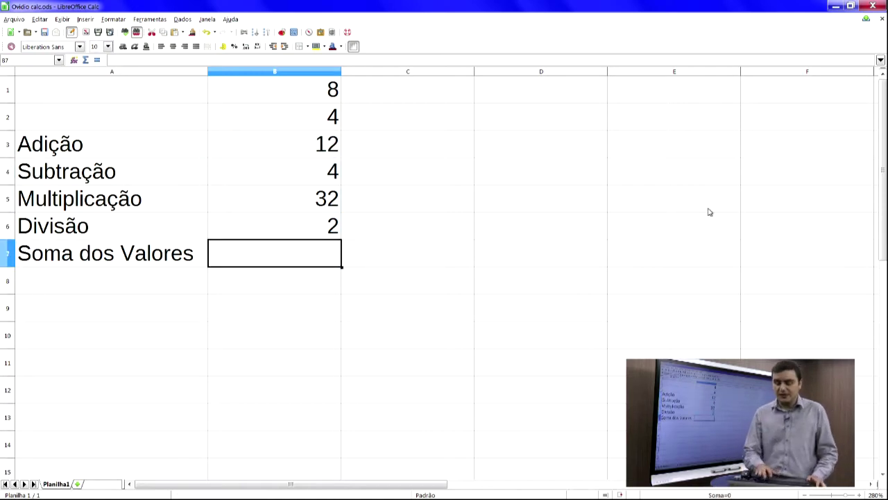
text(=b3+)
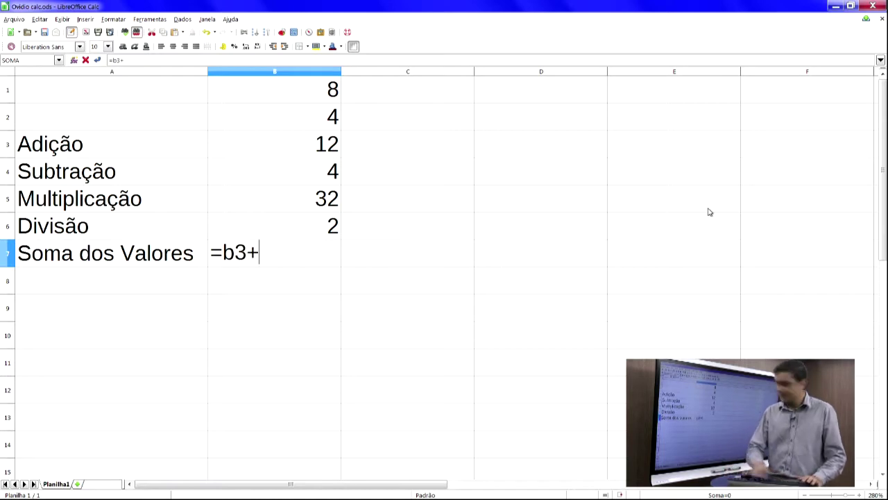
text(b4+b5+b6)
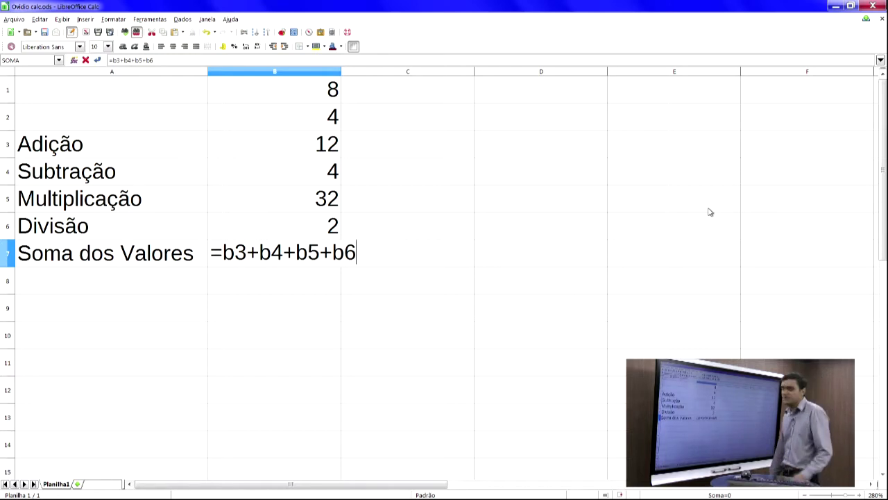
key(Return)
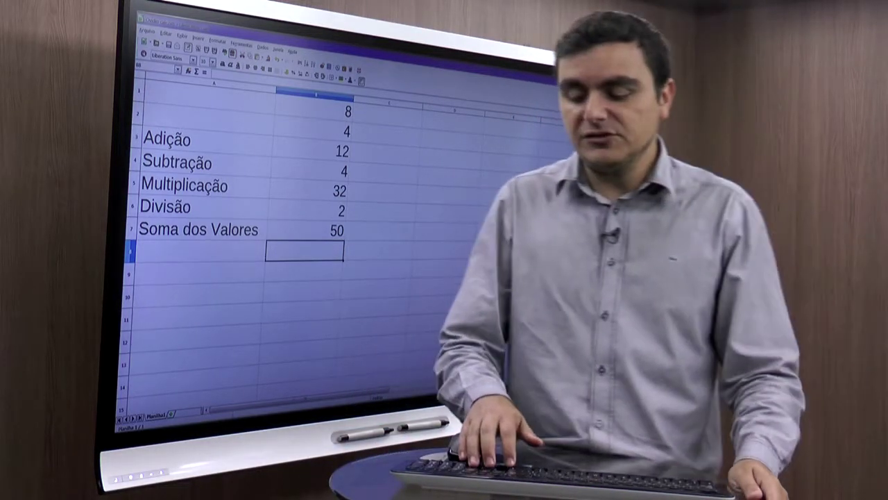
Step: Replace the content of cell B7 with the range sum formula =soma(b3:b6)
key(Up)
key(Delete)
text(=soma)
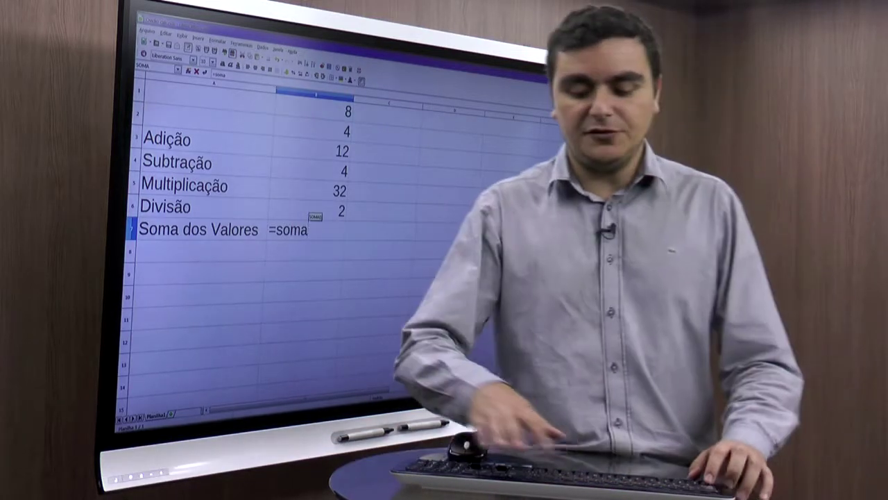
text(()
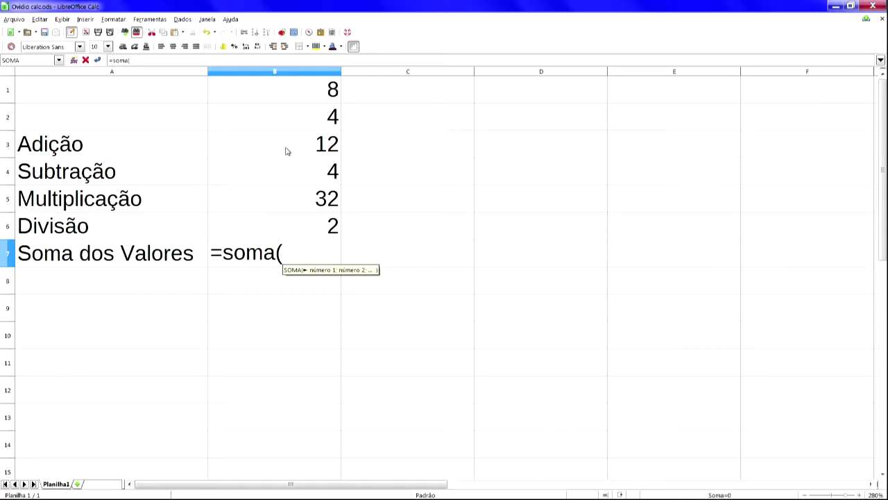
text(b3)
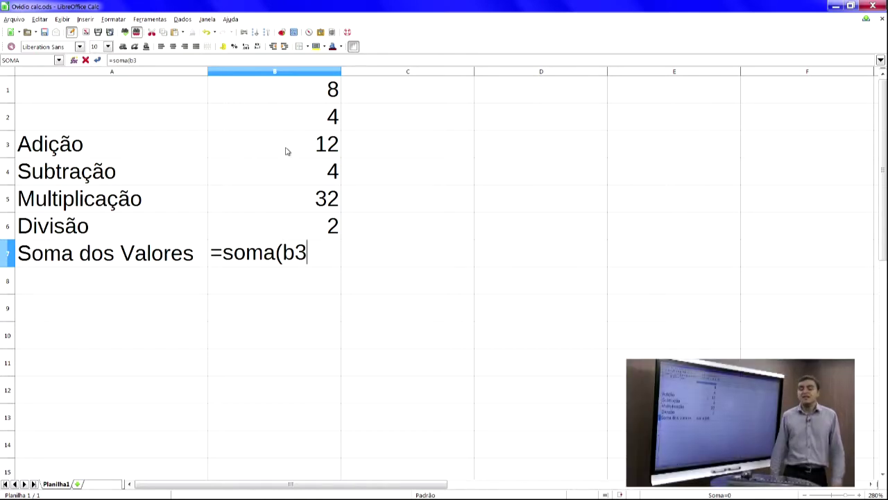
text(:)
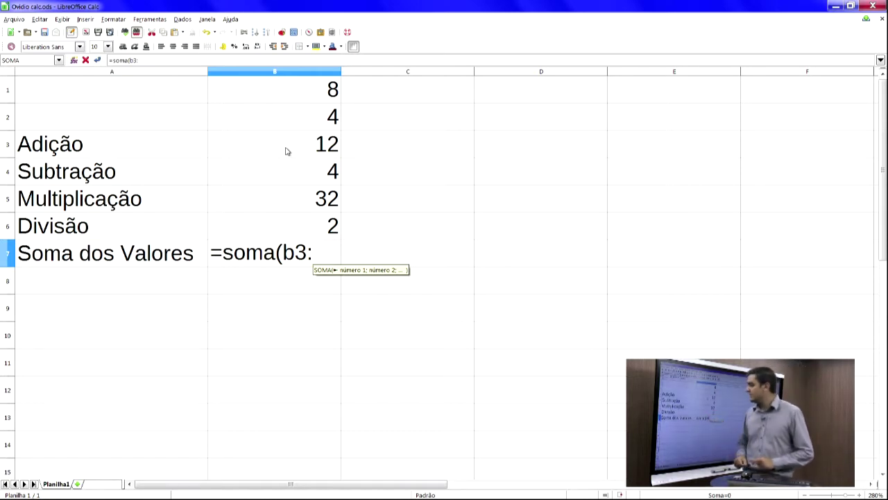
text(b6)
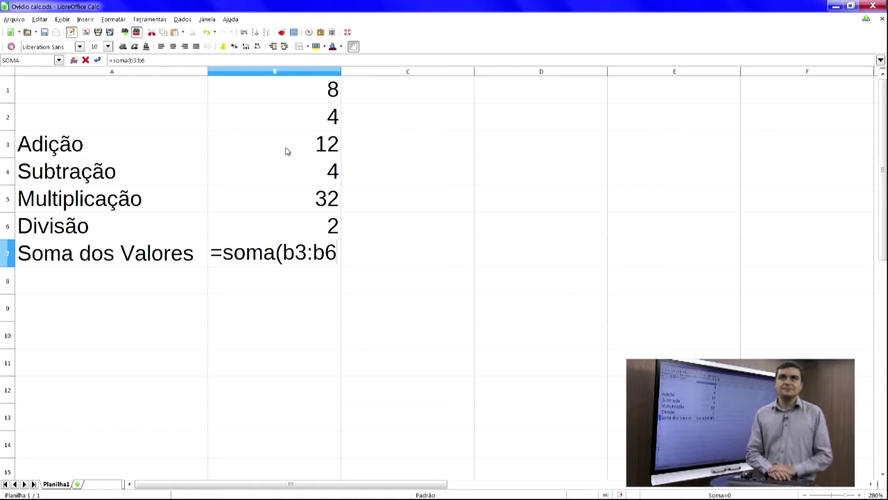
text())
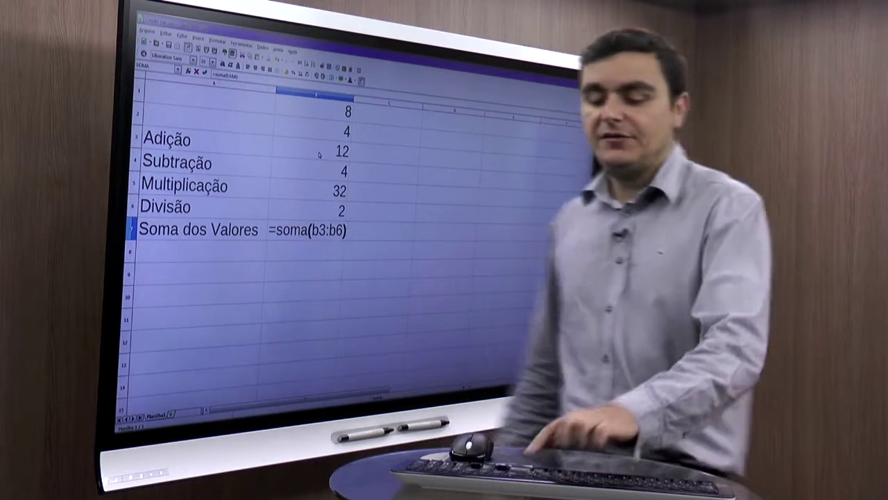
key(Return)
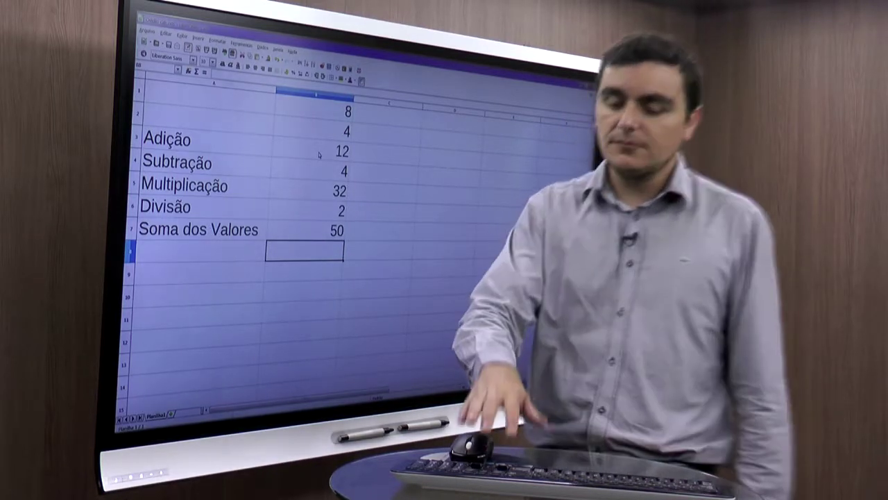
Step: Enter the label "Média dos Valores" in cell A8
key(Left)
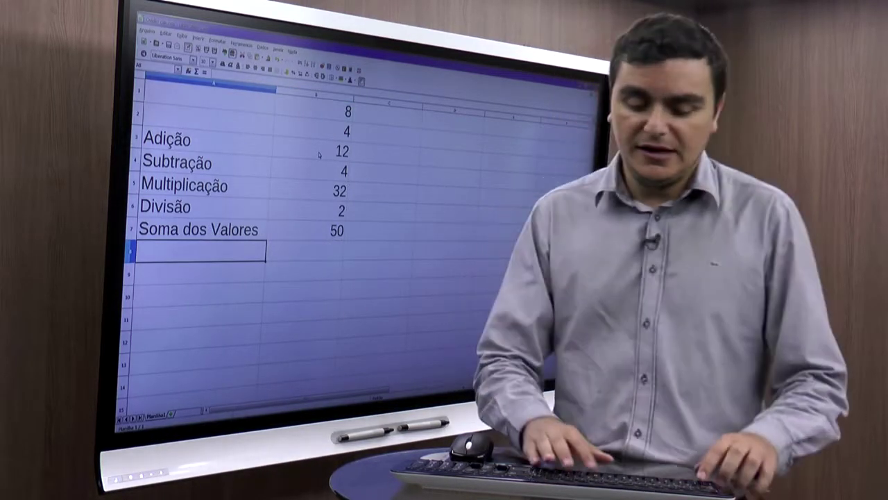
text(Média di)
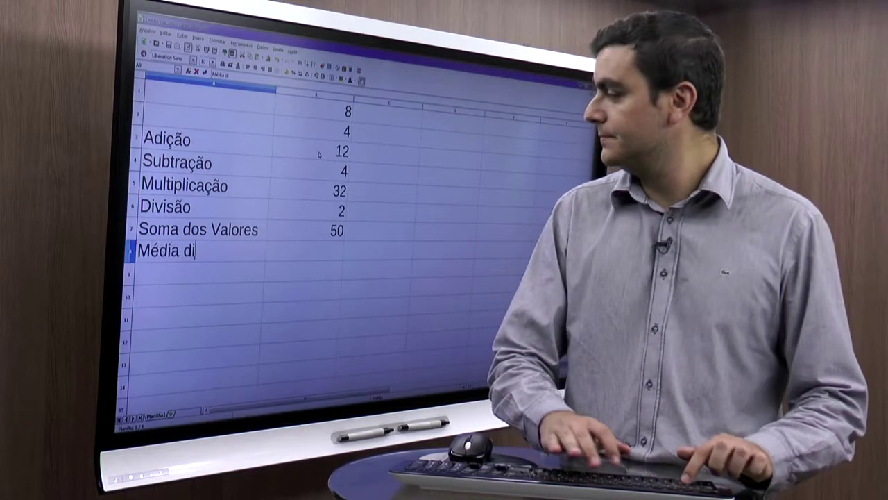
key(BackSpace)
text(os)
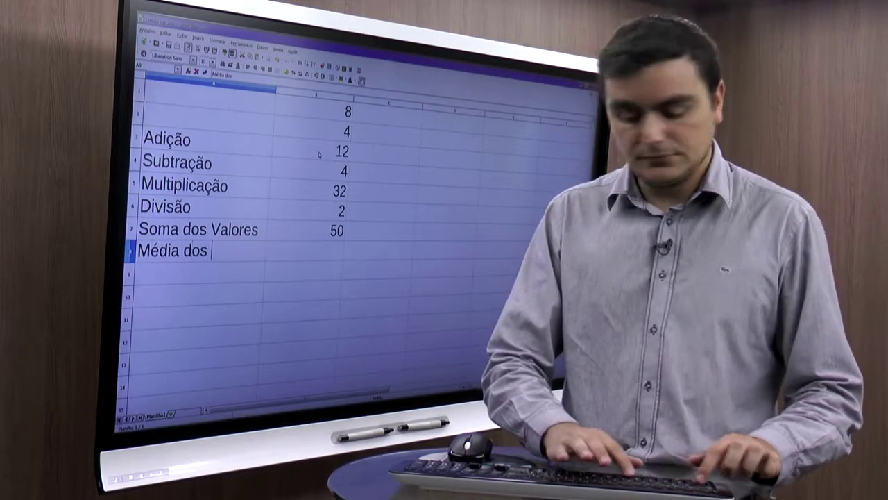
text( Valores)
key(Return)
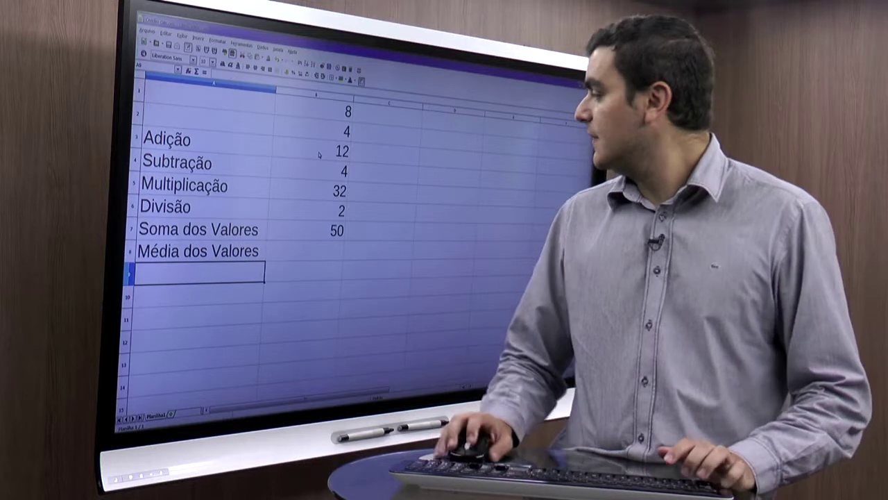
Step: Enter the average formula =media(B3:B6), without the accent, in cell B8
click(310, 253)
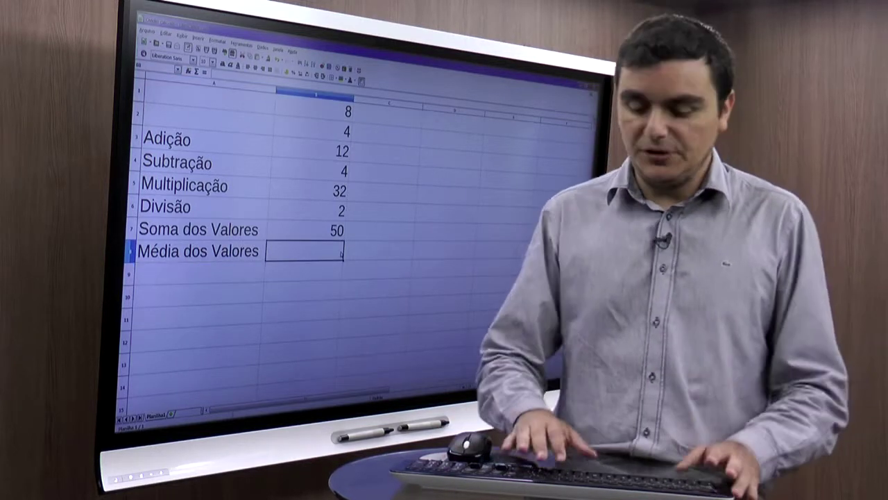
text(=)
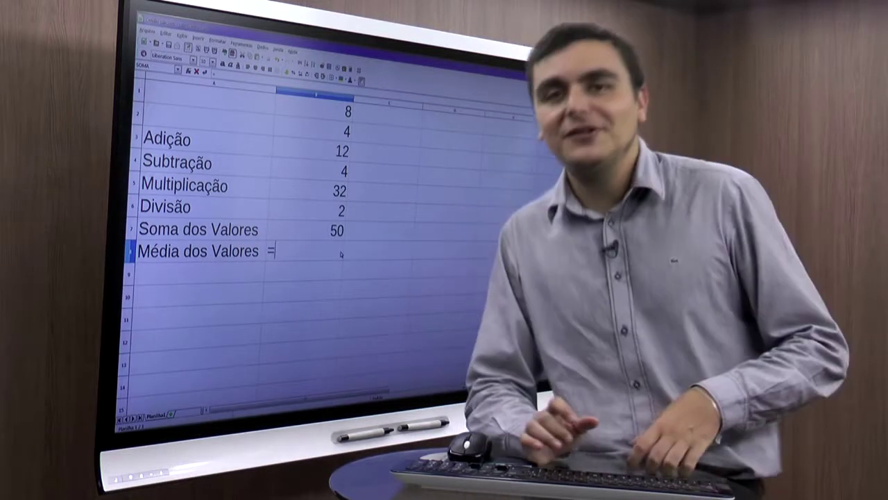
text(mes)
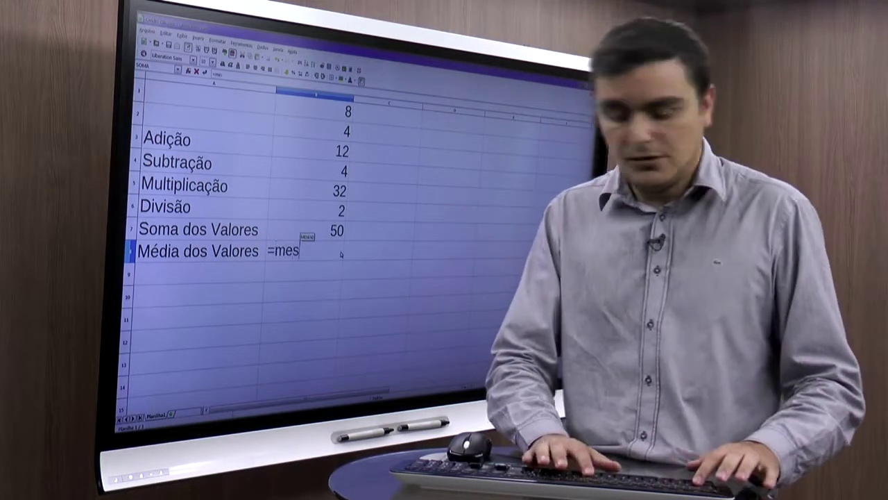
key(BackSpace)
text(dia()
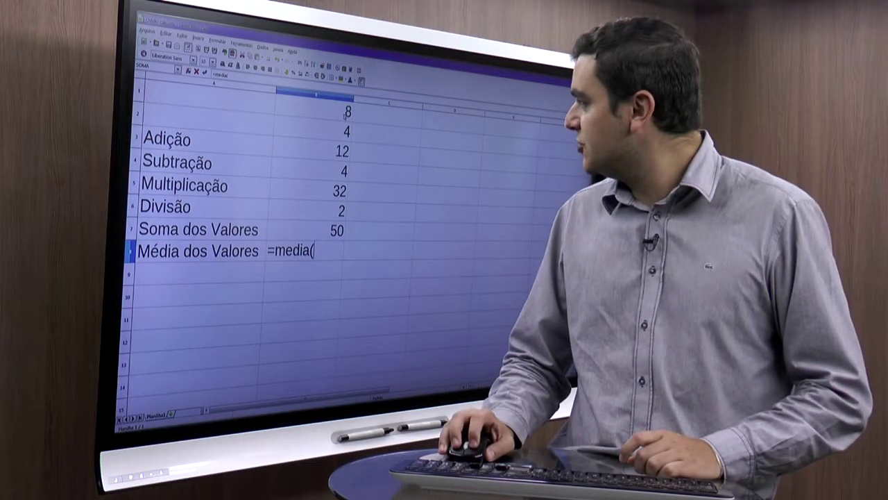
click(323, 158)
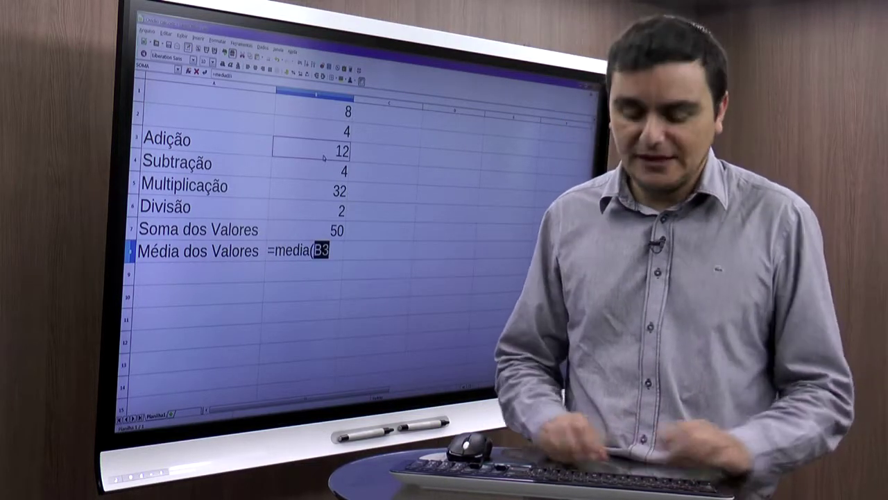
text(:)
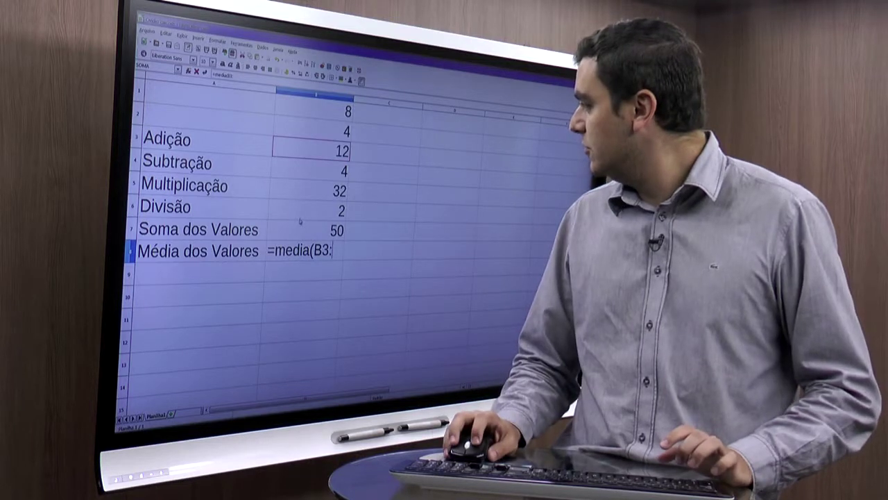
click(301, 211)
text())
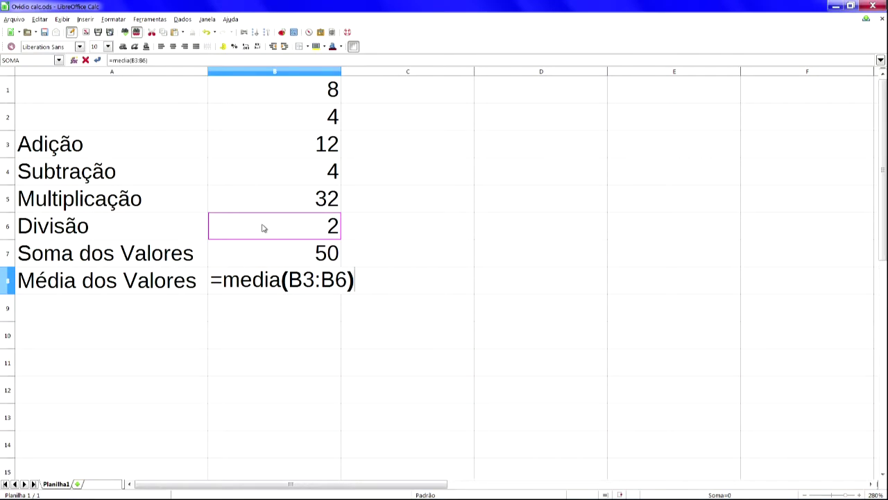
key(Return)
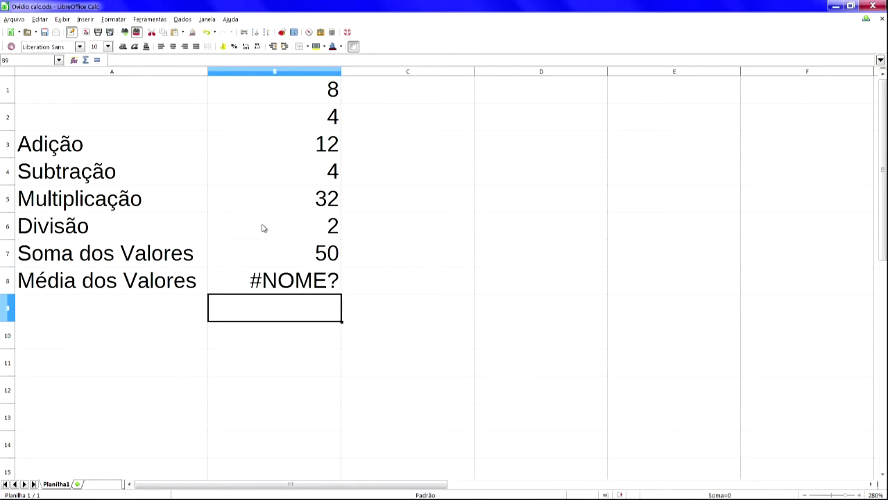
Step: Correct the function name in cell B8 to the accented spelling so the formula reads =média(B3:B6)
key(Up)
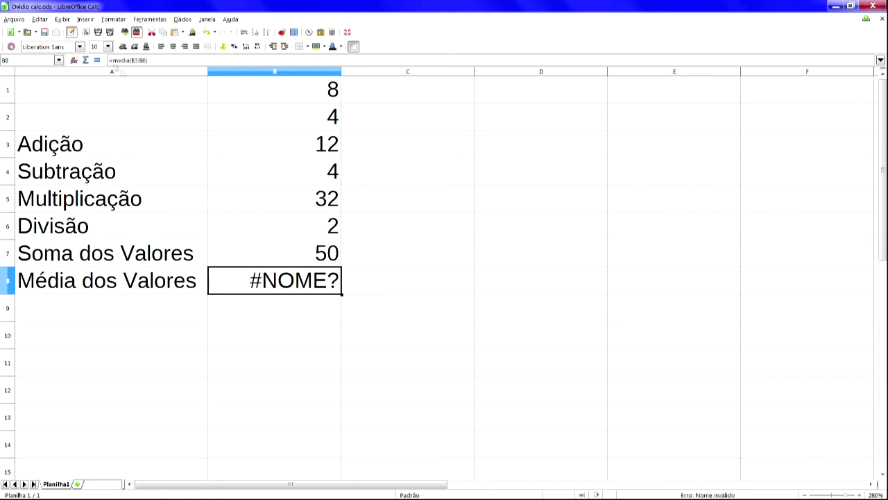
click(124, 60)
key(BackSpace)
text(é)
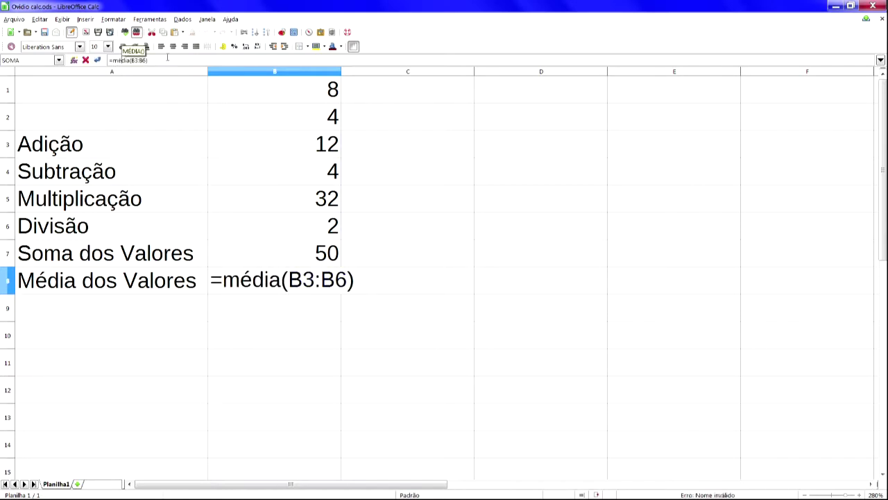
key(Return)
key(Return)
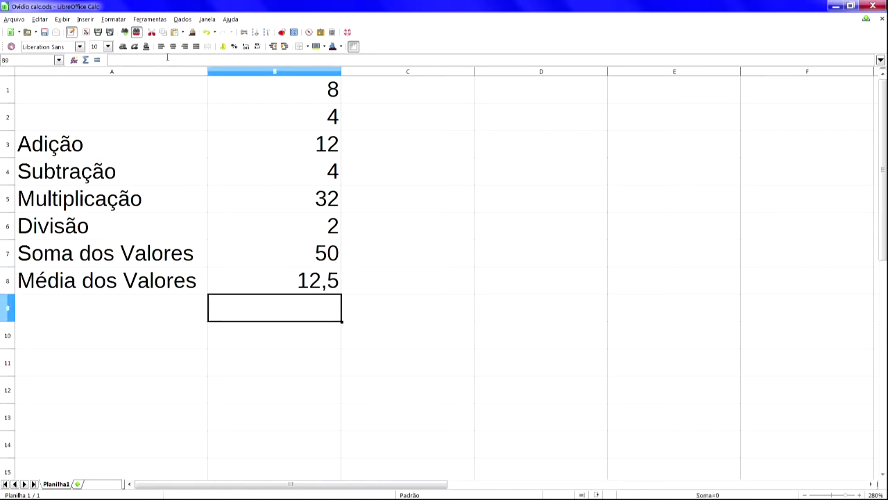
Step: Try the average formula in cell B8 with the function name spelled MEDIA, without the accent
key(Up)
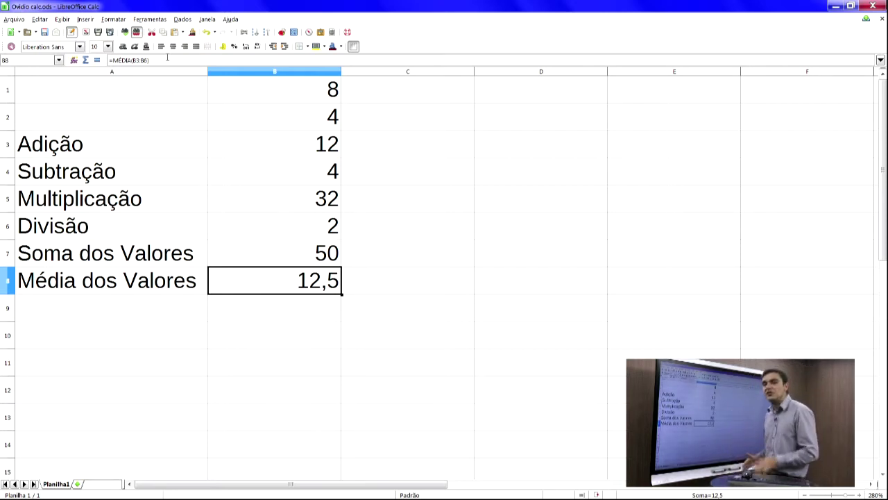
key(F2)
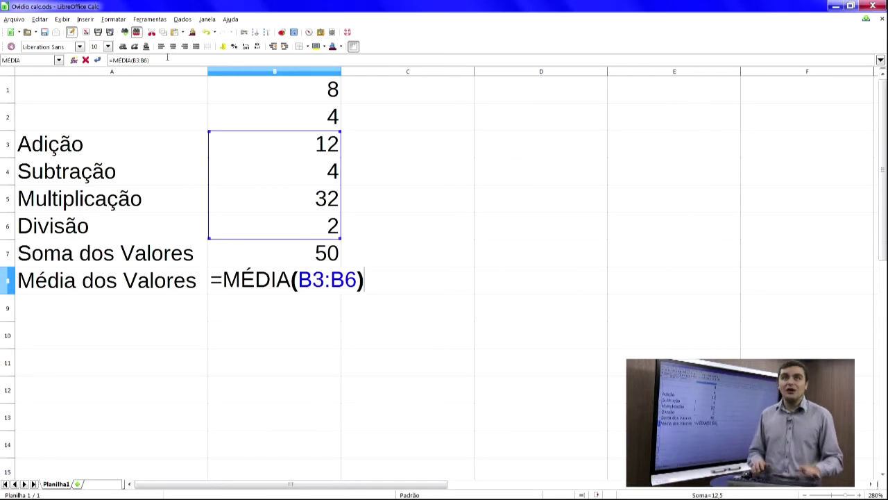
key(Left)
key(Left)
key(Left)
key(Left)
key(Left)
key(Left)
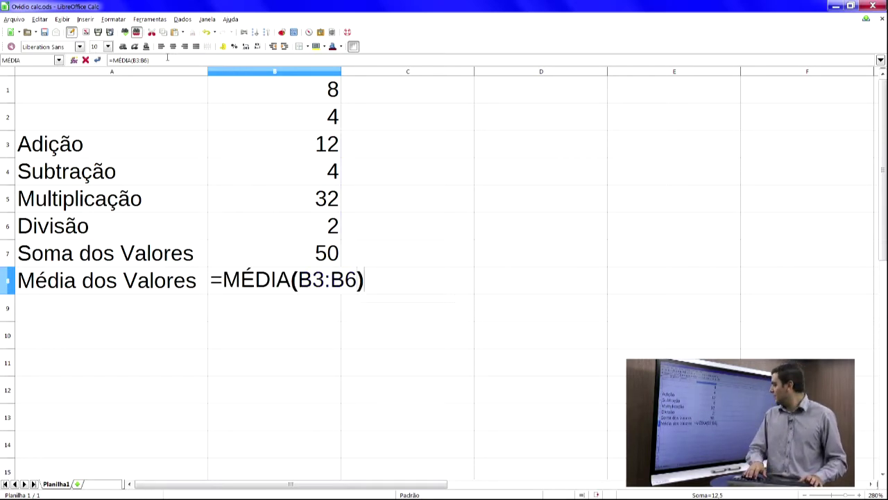
key(Left)
key(Left)
key(Left)
key(Left)
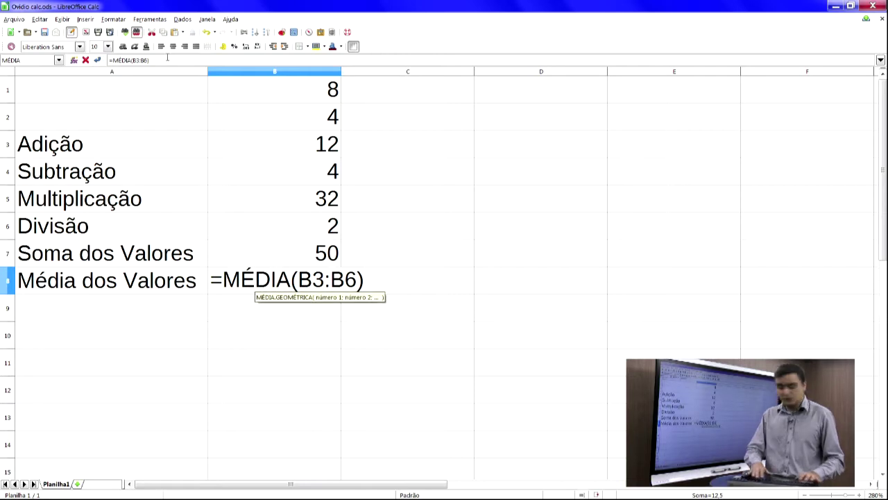
key(BackSpace)
text(e)
key(BackSpace)
text(E)
key(Right)
key(Delete)
key(Delete)
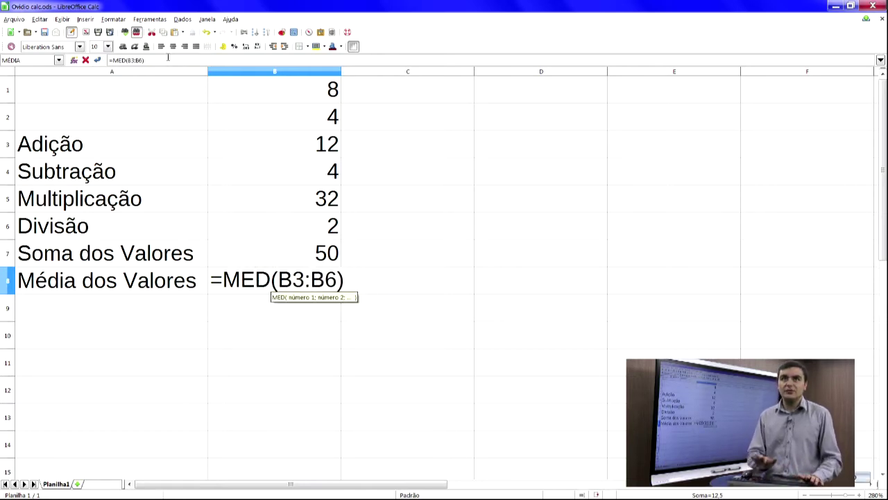
text(IA)
key(Return)
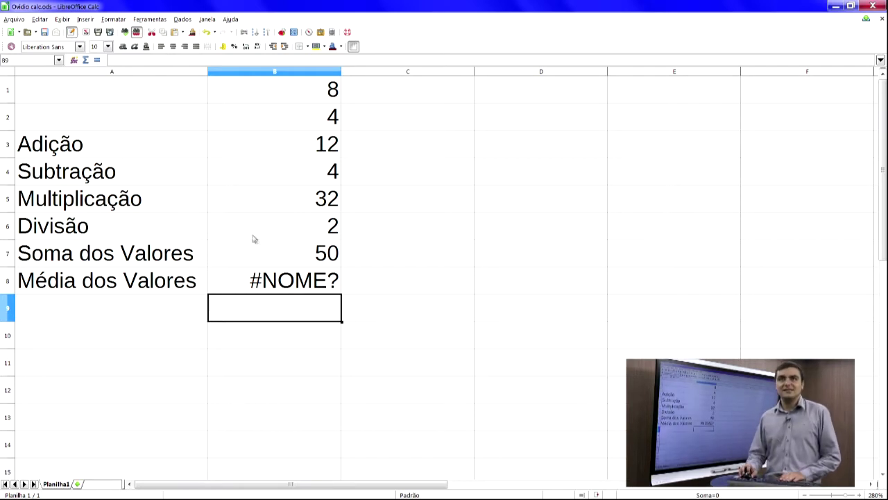
Step: Restore the accented É in the function name in cell B8 so the formula reads =mÉdia(B3:B6)
click(271, 262)
click(277, 281)
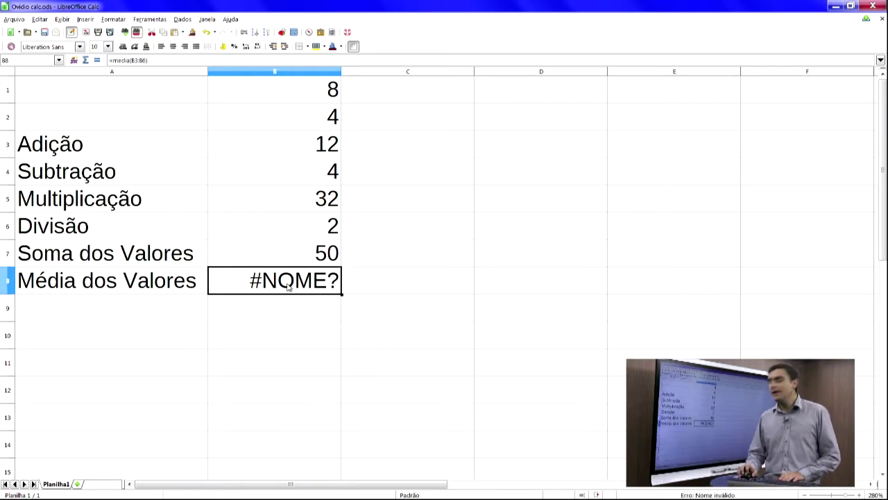
double_click(288, 286)
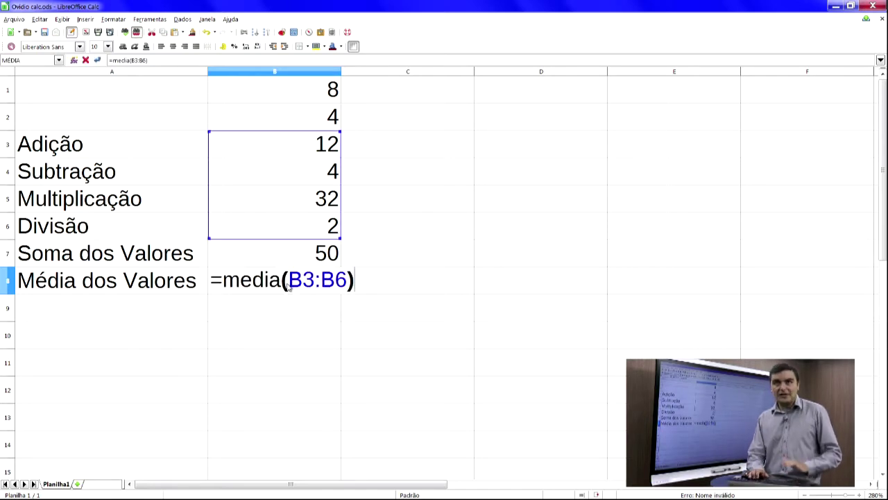
key(Left)
key(Left)
key(Left)
key(BackSpace)
text(É)
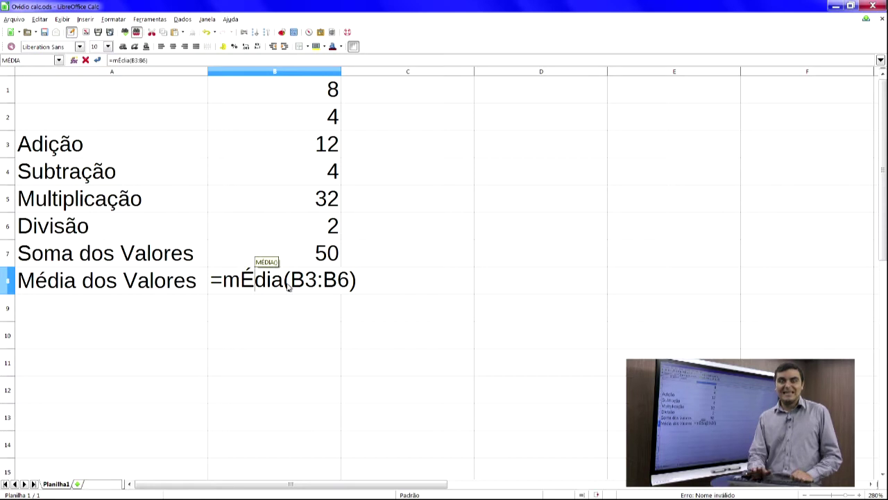
key(Return)
key(Return)
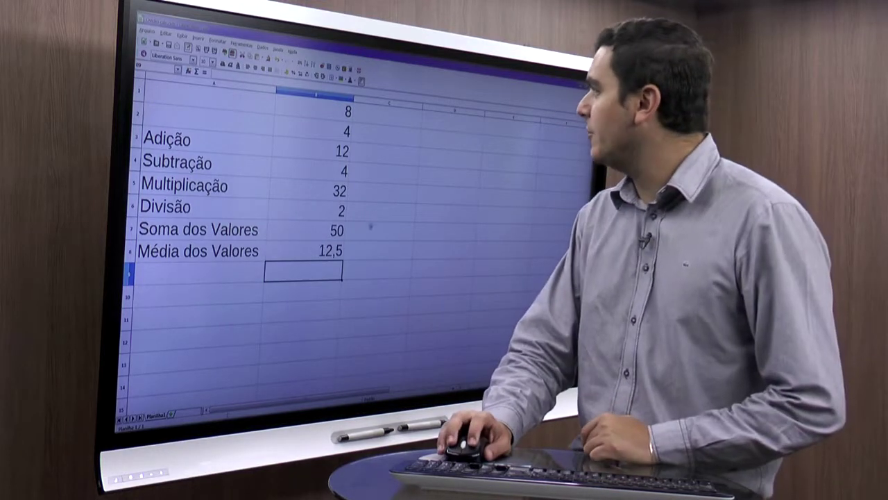
Step: Clear the sum formula in cell B7 and the average formula in cell B8
click(314, 236)
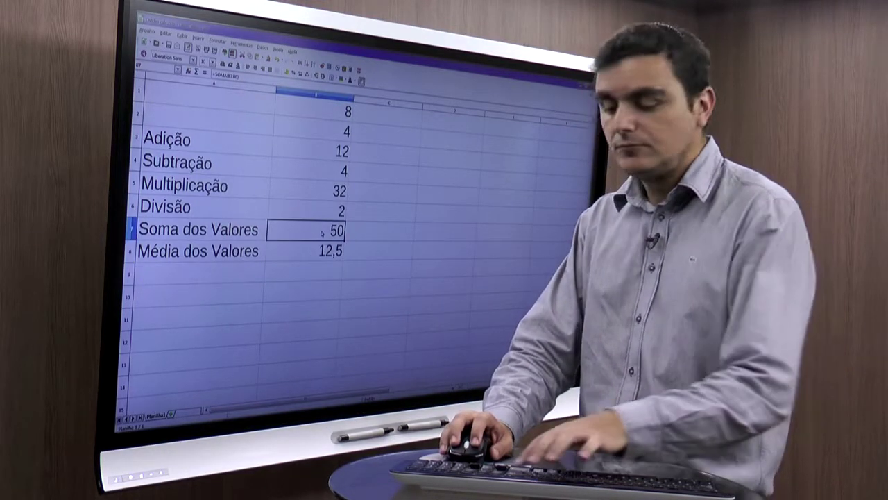
key(Delete)
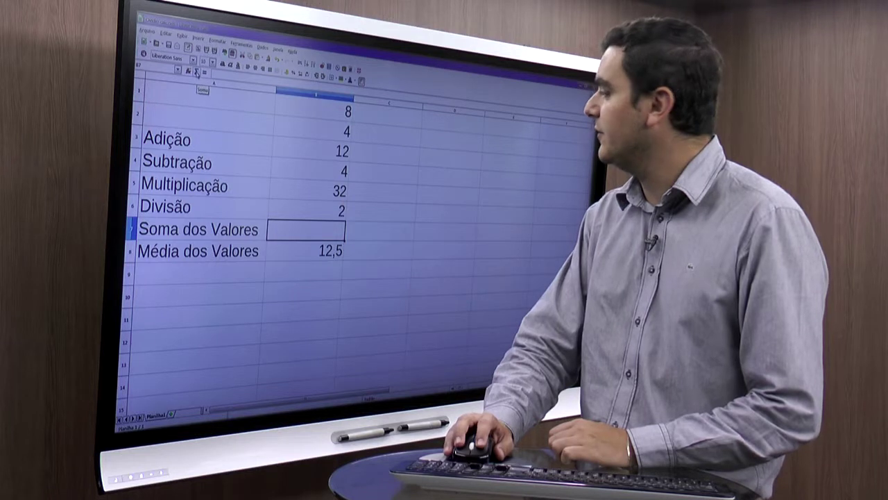
click(316, 251)
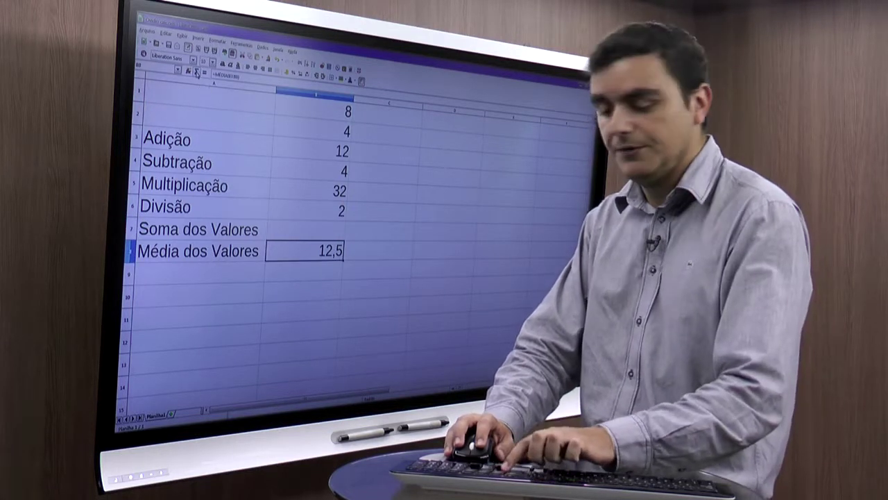
key(Delete)
click(313, 235)
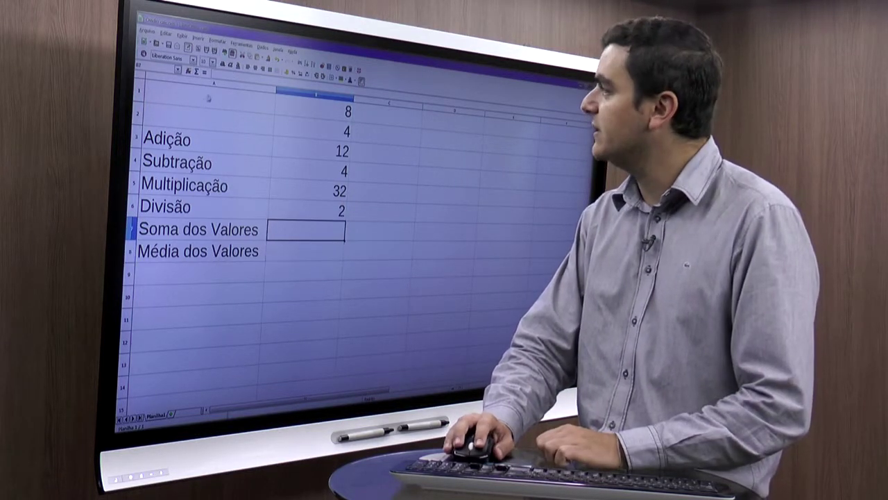
Step: Try the automatic Sum function in cell B7 with the suggested range B1:B6, and discard it
click(199, 72)
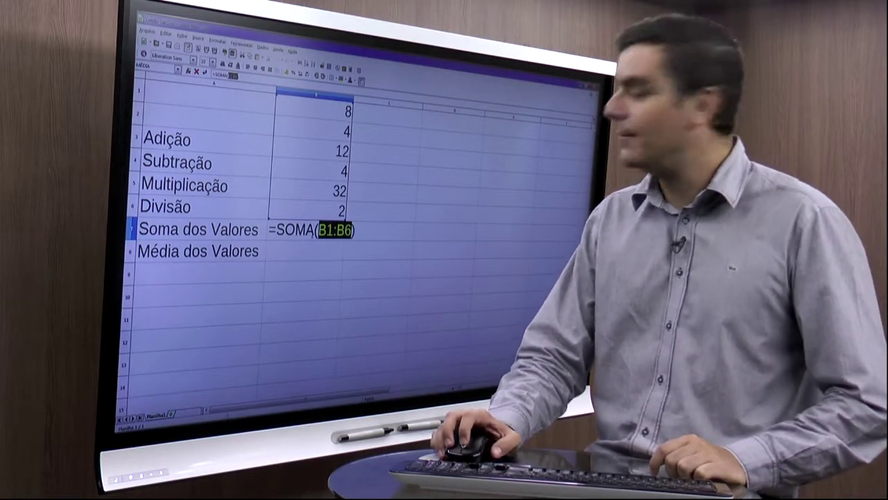
key(Return)
click(312, 235)
key(Delete)
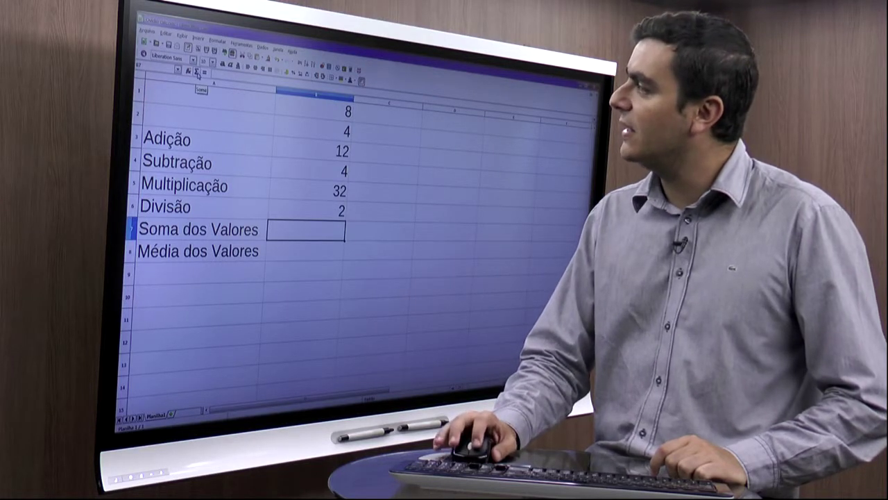
click(198, 72)
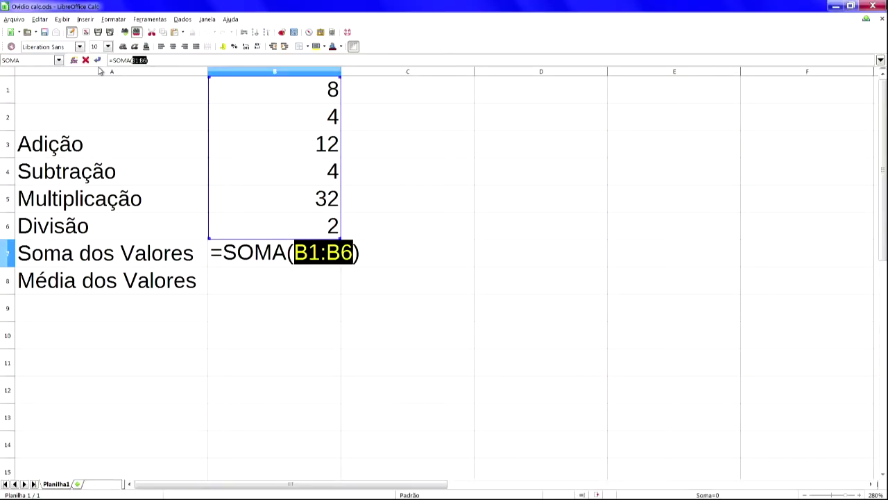
key(Escape)
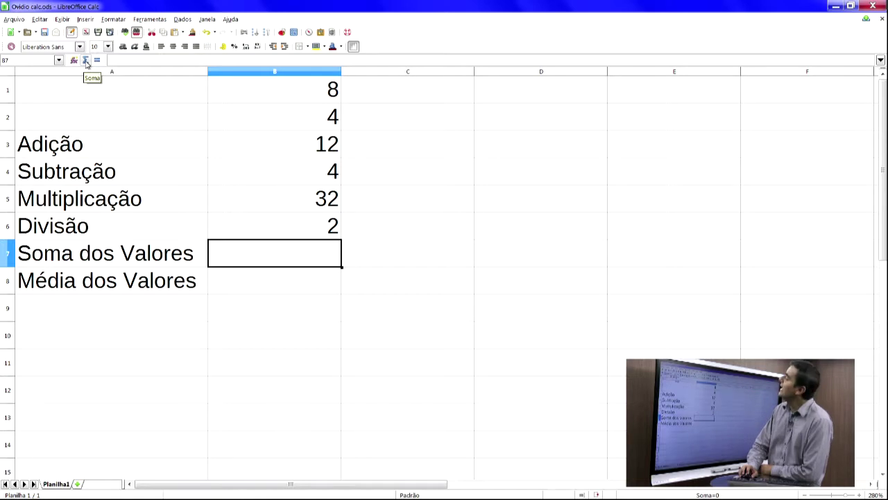
Step: Insert an automatic sum in cell B7 and correct its range so the formula reads =SOMA(B3:B6)
click(86, 61)
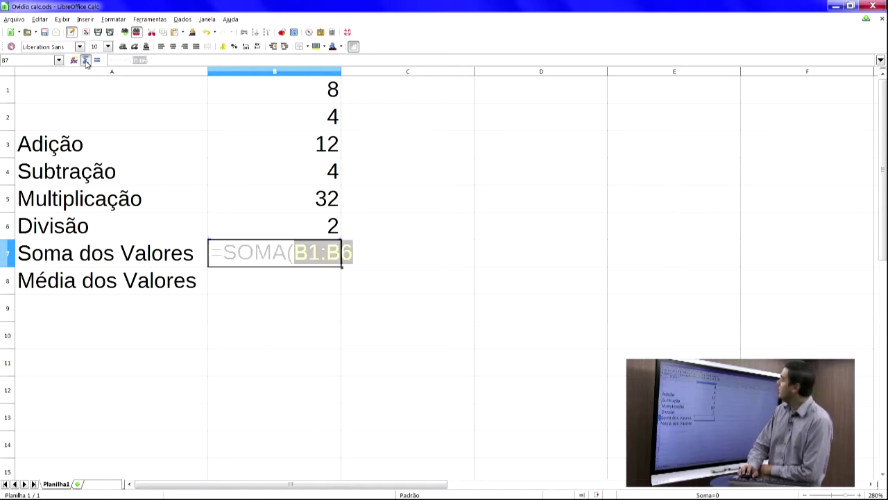
click(306, 253)
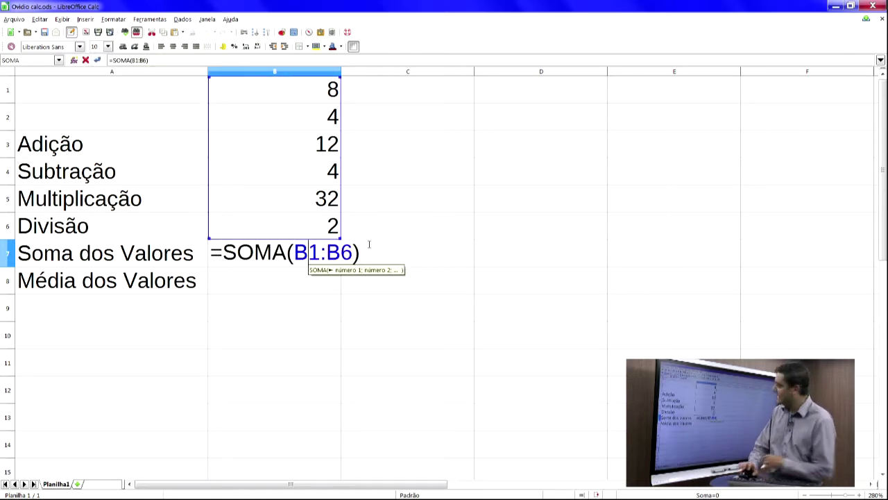
key(Delete)
text(3)
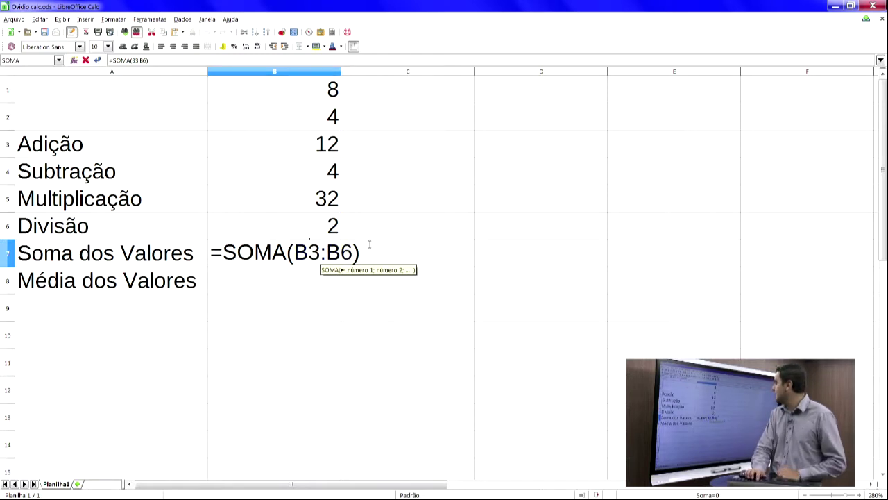
key(Return)
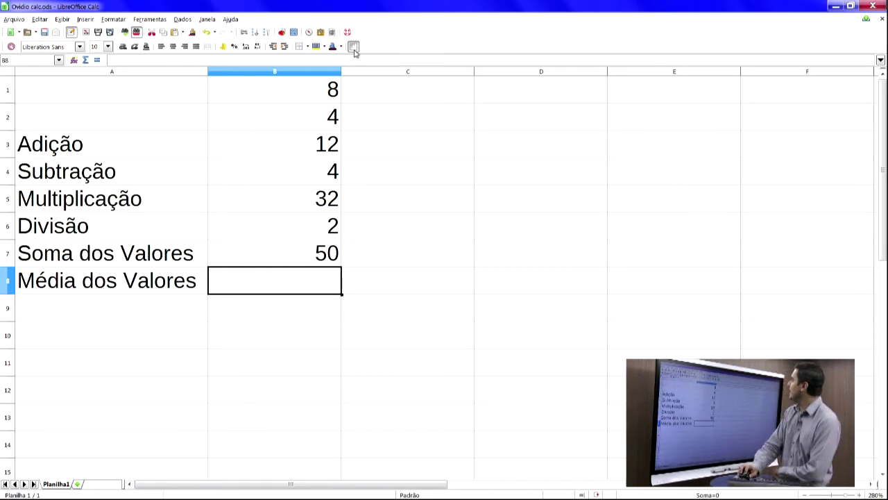
Step: Examine the function list in the Function Wizard, including the descriptions of CONT.SE, MAIOR, MÁXIMO and MÁXIMOA, and close it without inserting anything
click(108, 172)
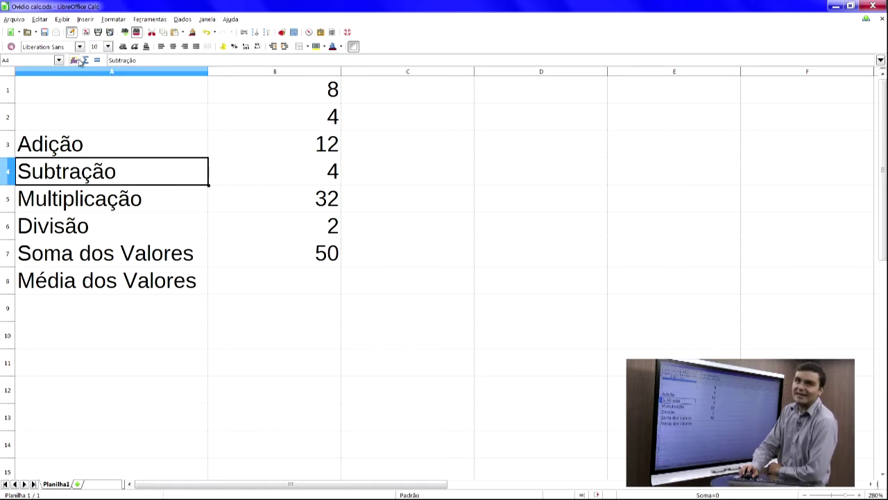
click(79, 61)
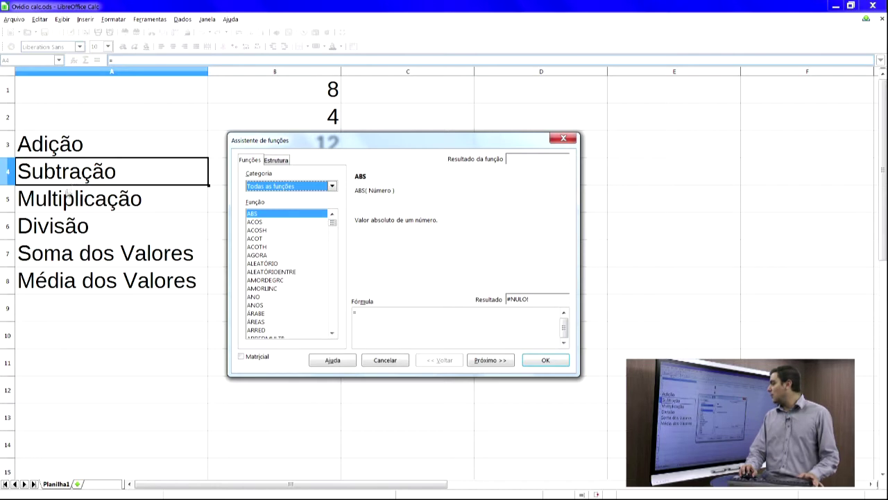
scroll(273, 255, down, 15)
scroll(273, 256, down, 20)
scroll(273, 251, up, 20)
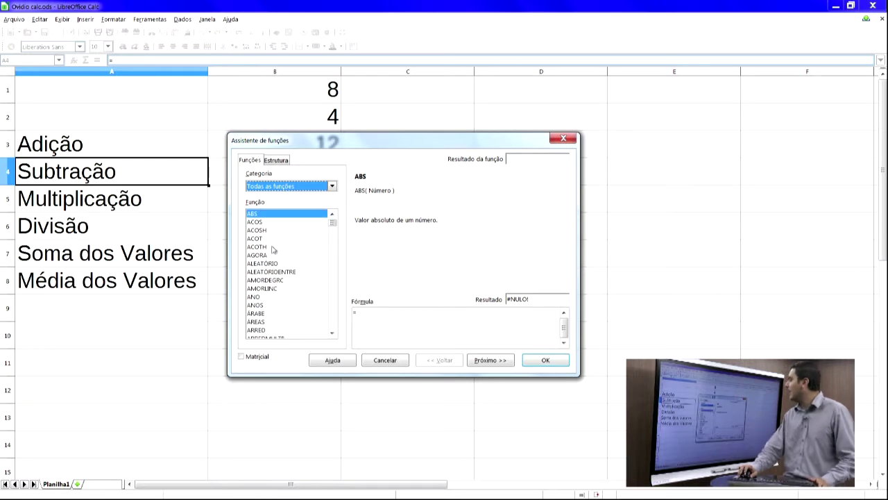
click(274, 238)
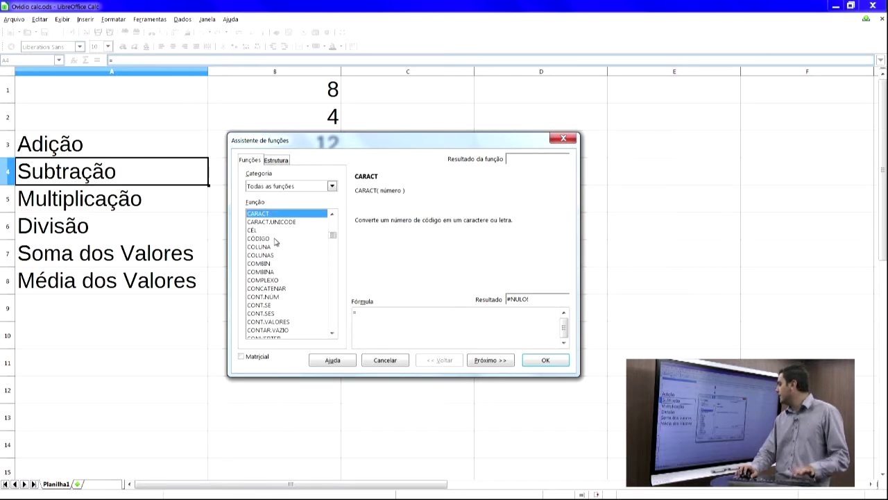
click(277, 306)
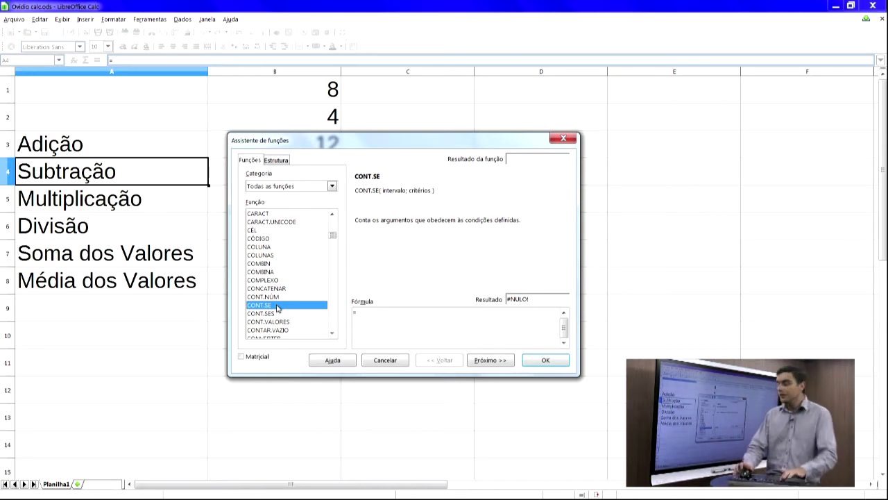
key(m)
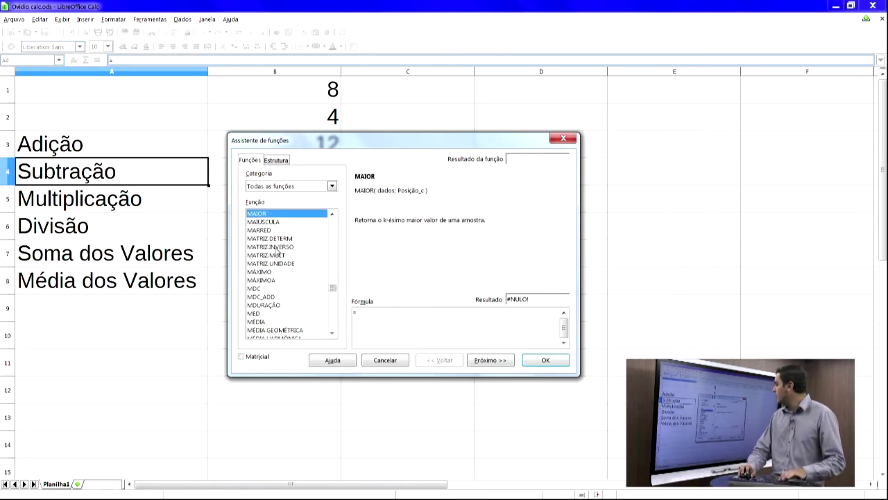
click(280, 272)
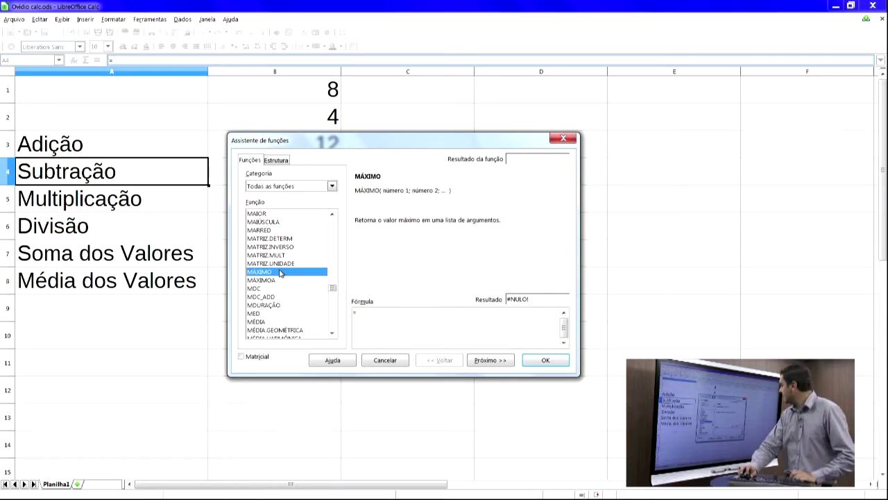
click(278, 280)
scroll(278, 281, down, 3)
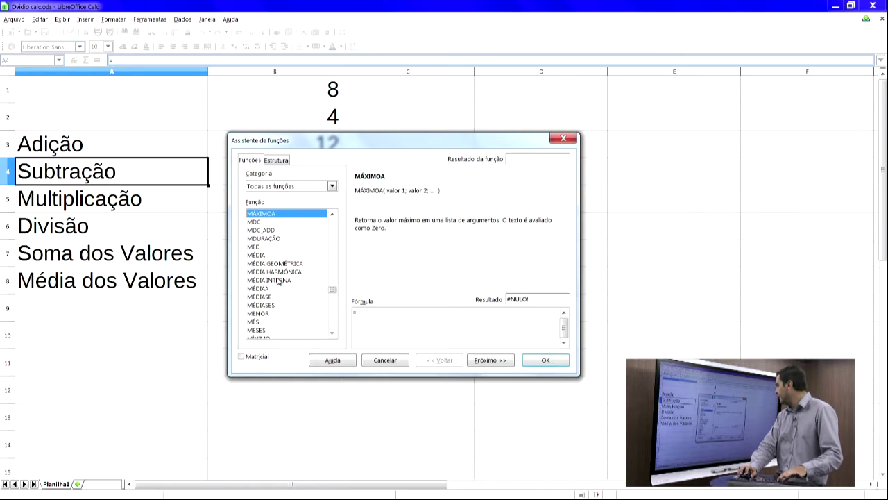
scroll(293, 303, down, 2)
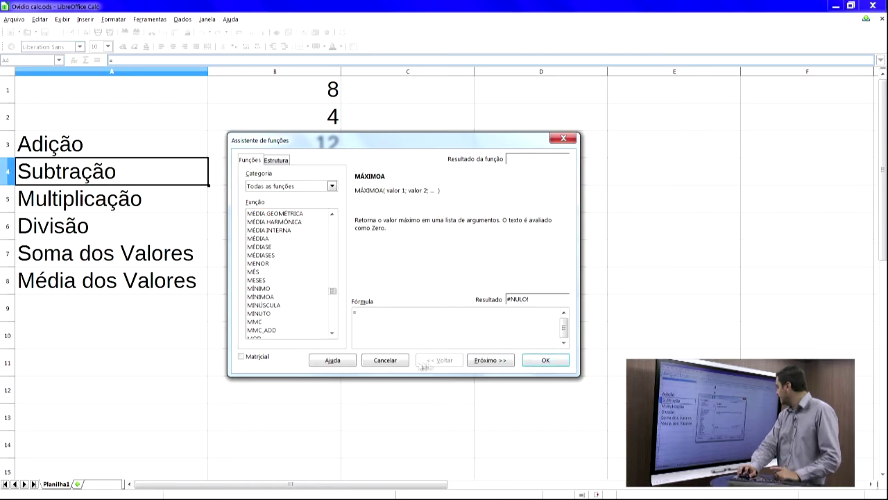
click(389, 362)
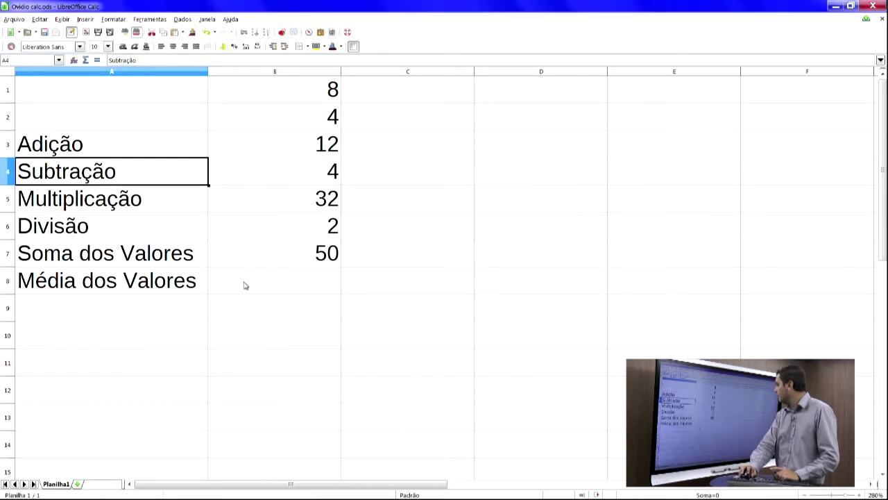
Step: Enter the average formula =MÉDIA(B3:B6) in cell B8
click(293, 281)
text(=MÉDIA)
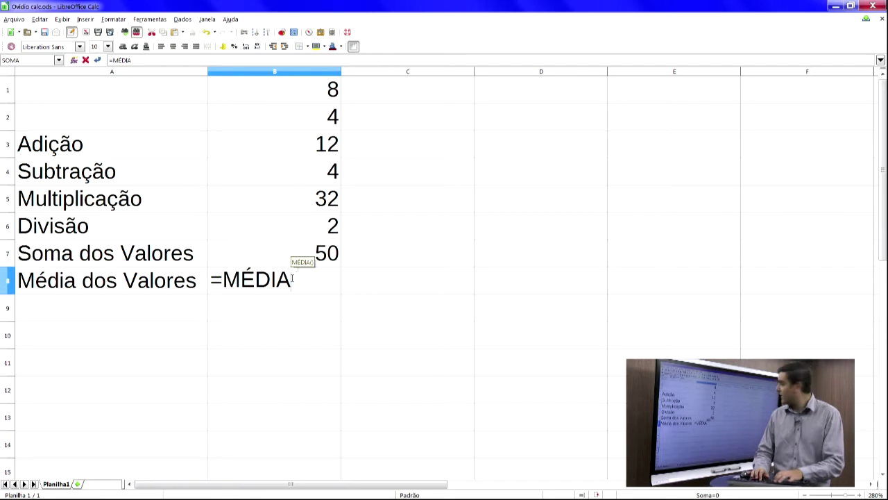
text((B)
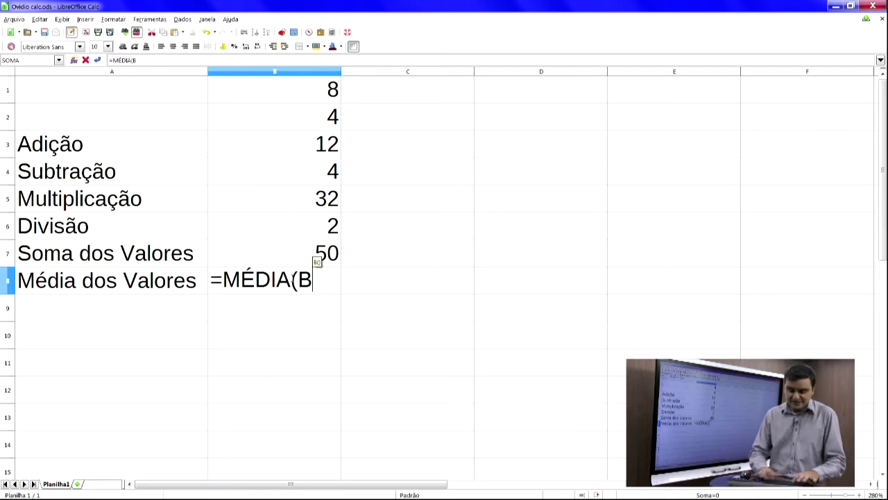
text(3:B6))
key(Return)
Step: Enter the labels "Maior valor" in cell A9 and "Menor Valor" in cell A10
key(Left)
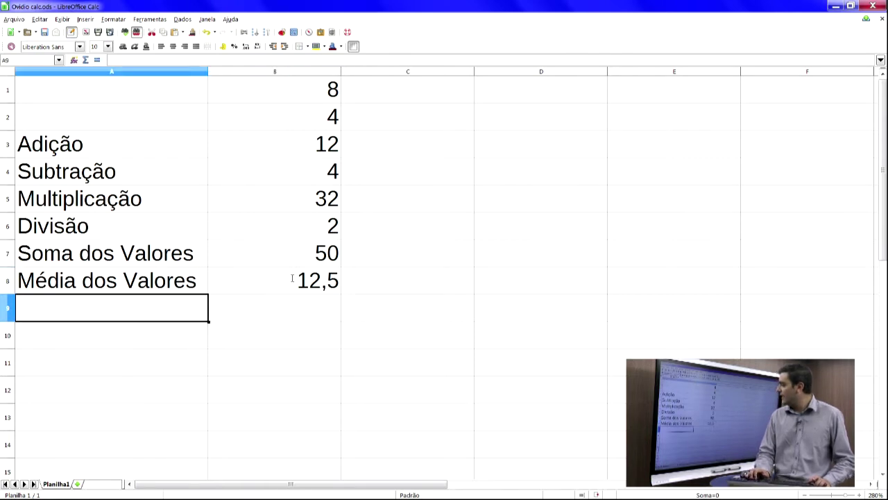
text(mAIOR valor)
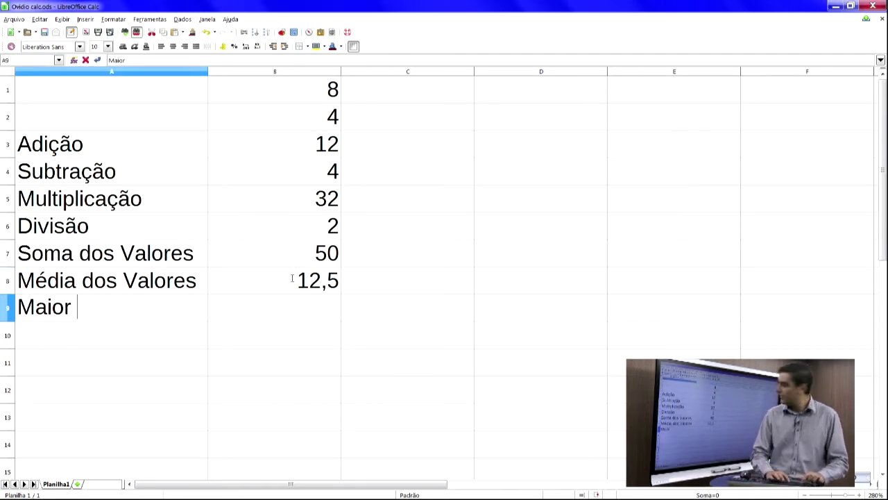
key(Return)
text(Mewnor)
key(BackSpace)
key(BackSpace)
key(BackSpace)
key(BackSpace)
key(BackSpace)
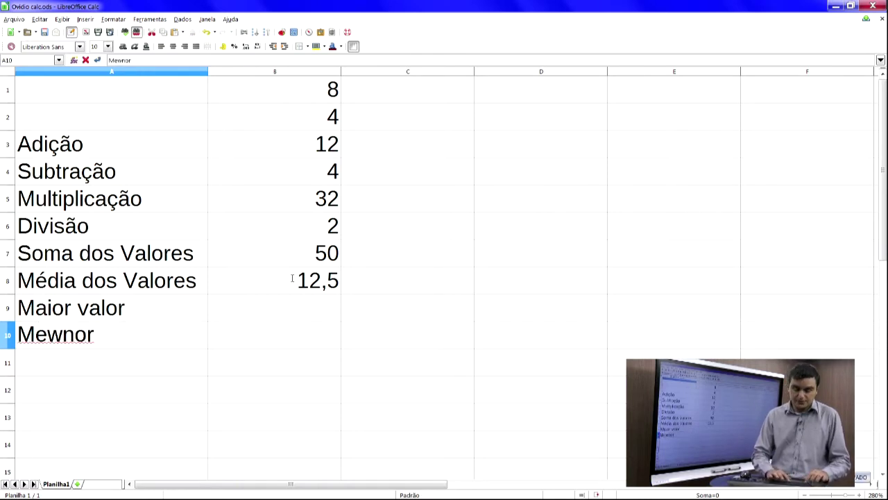
text(nor Valor)
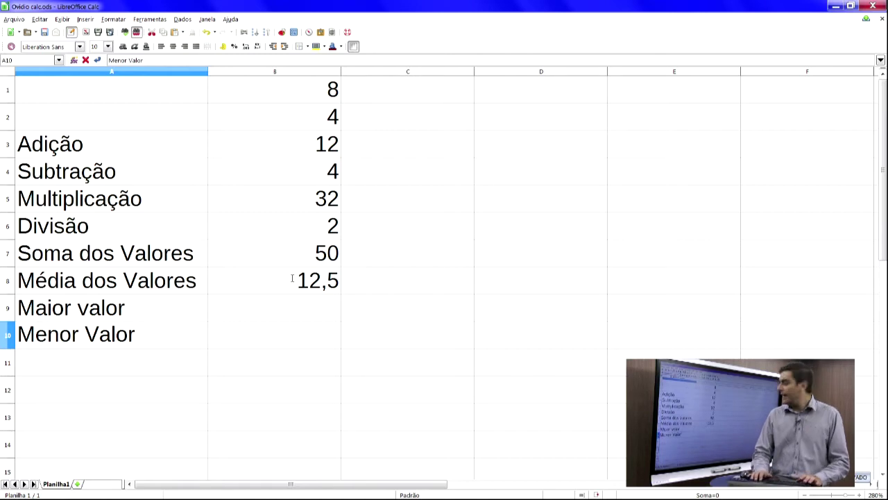
key(Return)
Step: Edit the label in cell A10 to the misspelled text "Mewnor Valor"
key(Up)
key(F2)
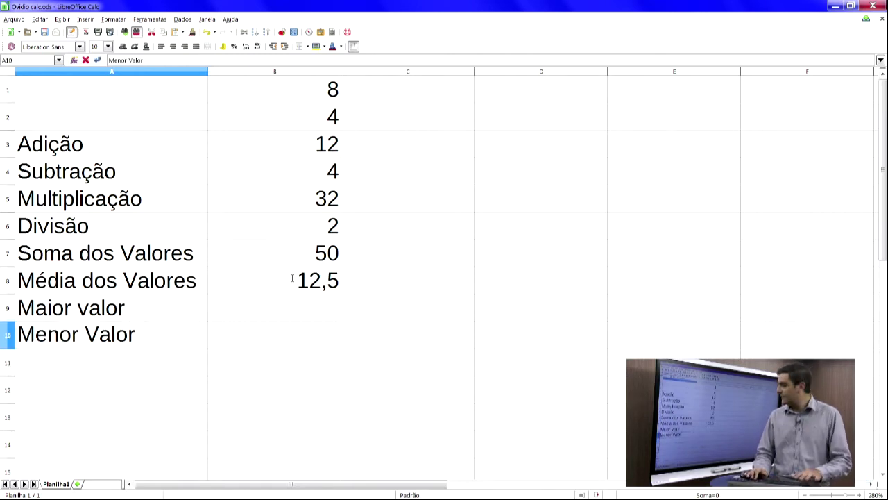
text(w)
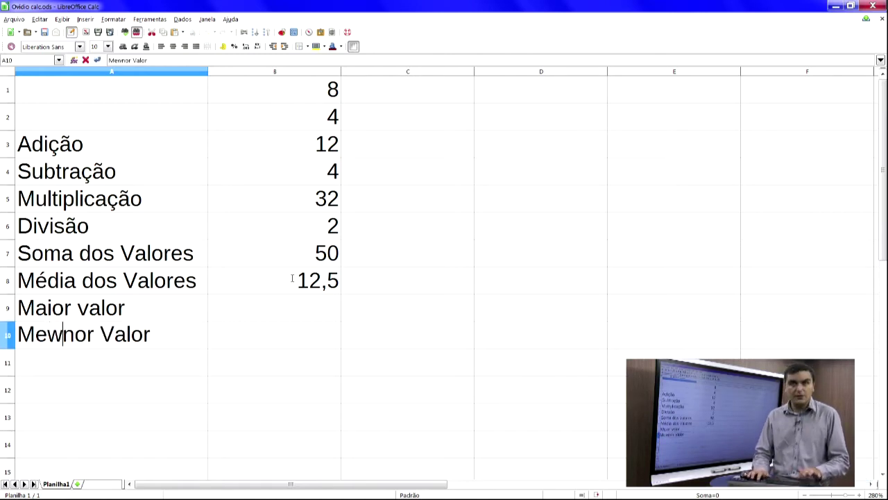
key(Return)
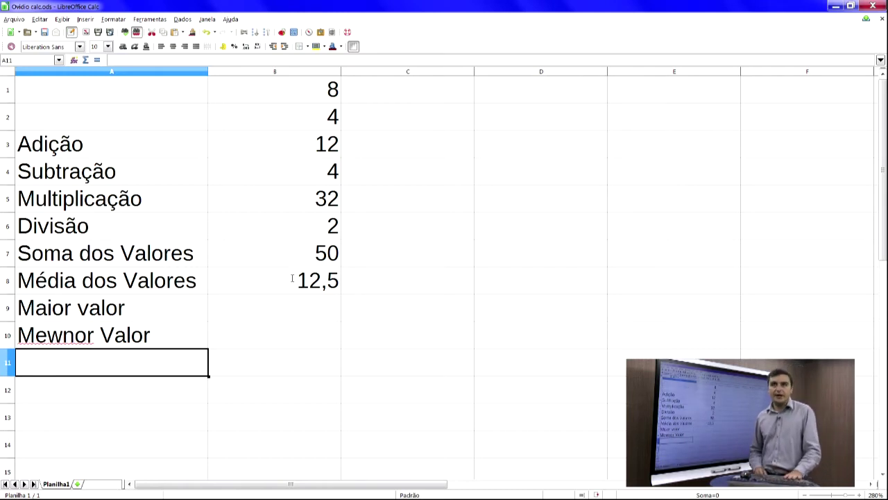
Step: Correct the label in cell A10 to read "Menor Valor"
key(Up)
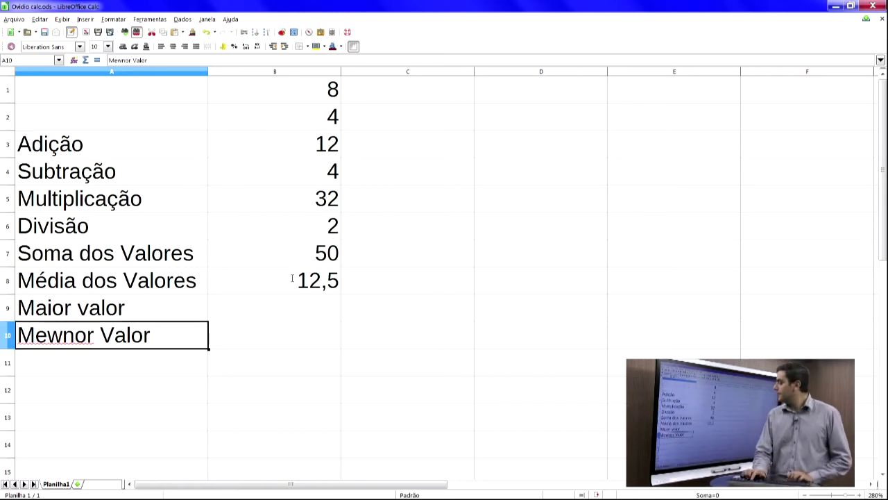
key(F2)
key(Left)
key(Left)
key(Left)
key(Left)
key(Left)
key(Left)
key(Left)
key(Left)
key(Left)
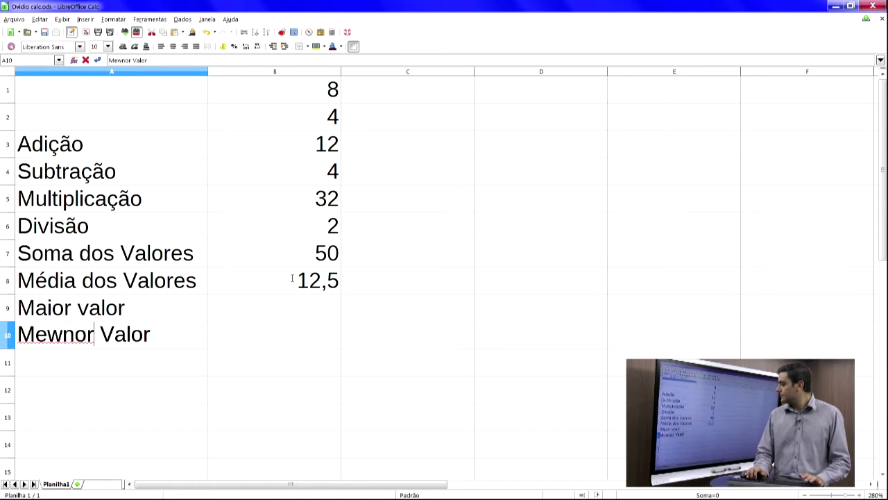
key(Left)
key(Delete)
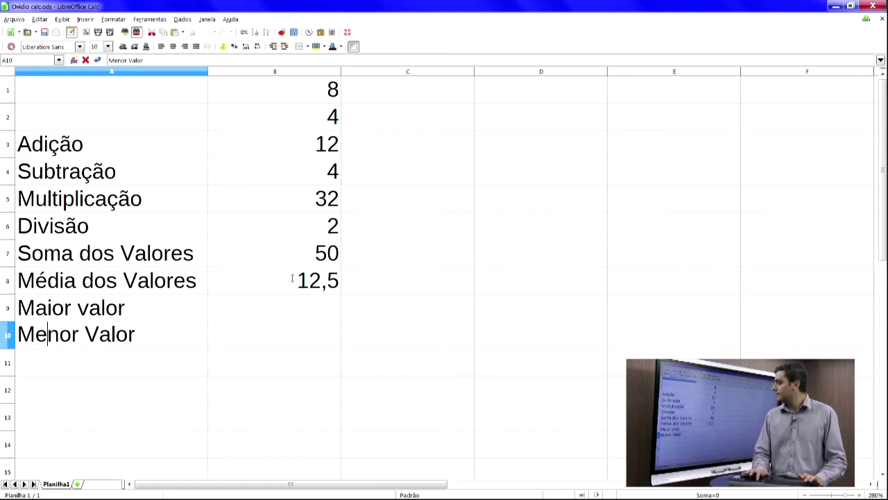
key(Return)
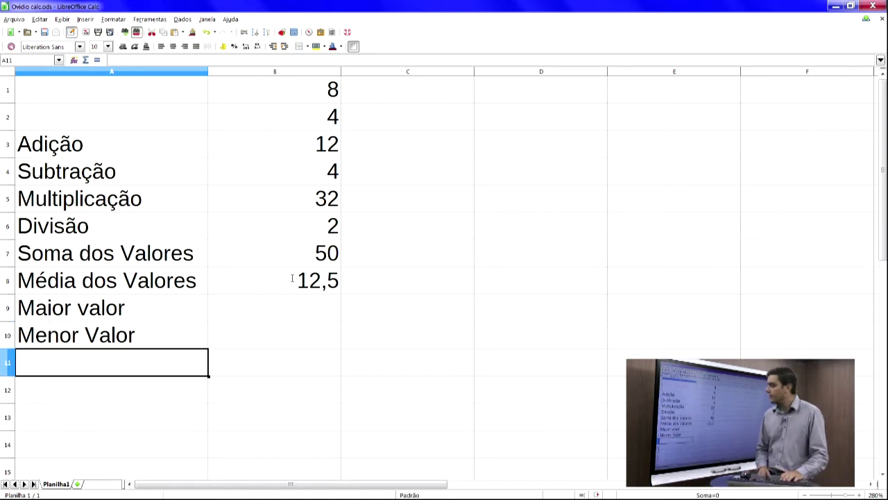
Step: Enter the formula =maximo(b3:b6), with the function name unaccented, in cell B9 beside "Maior valor"
key(Up)
key(Up)
key(Right)
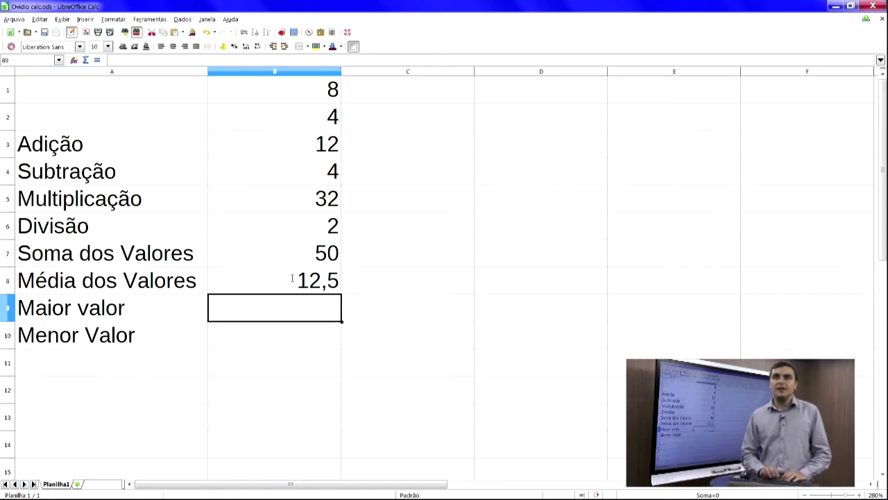
text(=maximo()
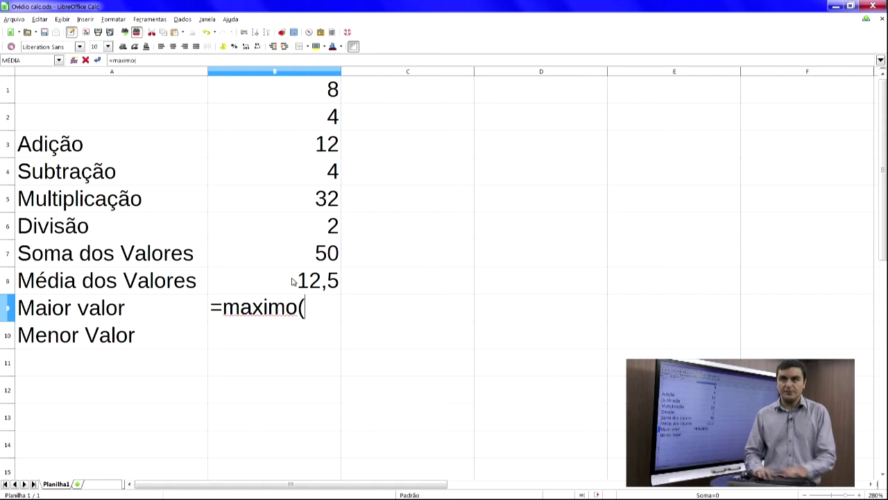
text(b3:b)
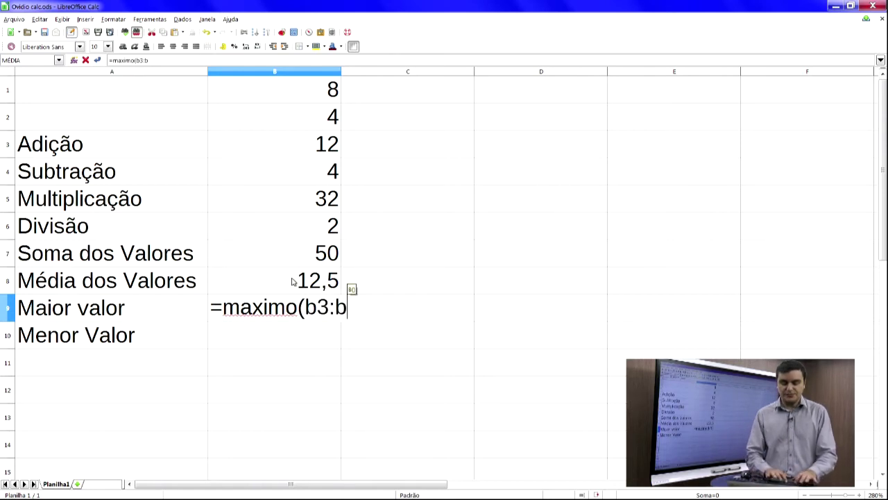
text(6))
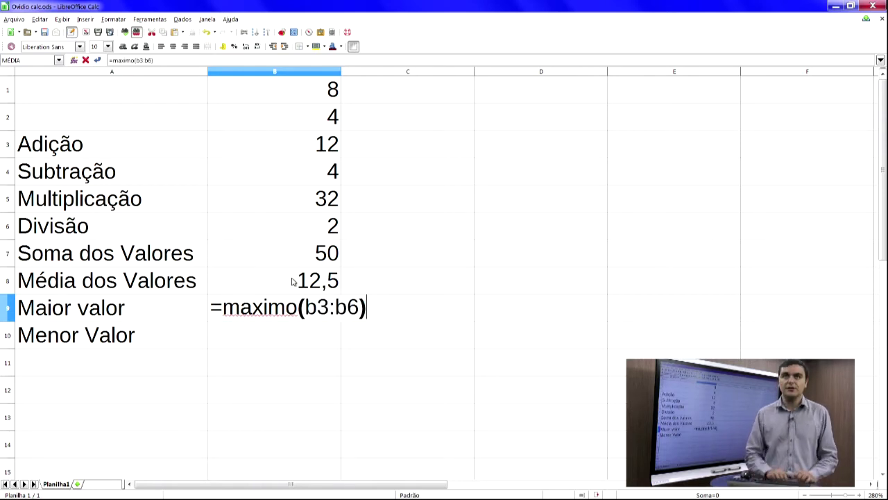
key(Return)
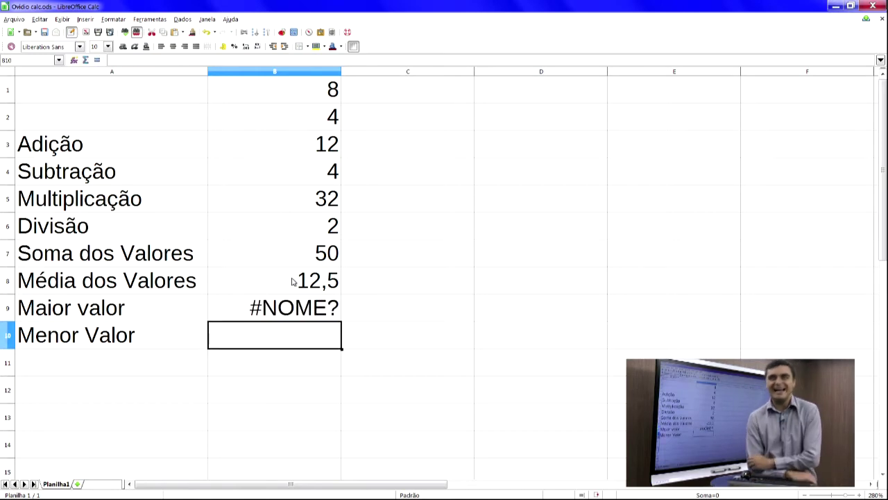
Step: Correct the function name in cell B9 with an accented Á so the formula reads =MÁXIMO(B3:B6)
key(Up)
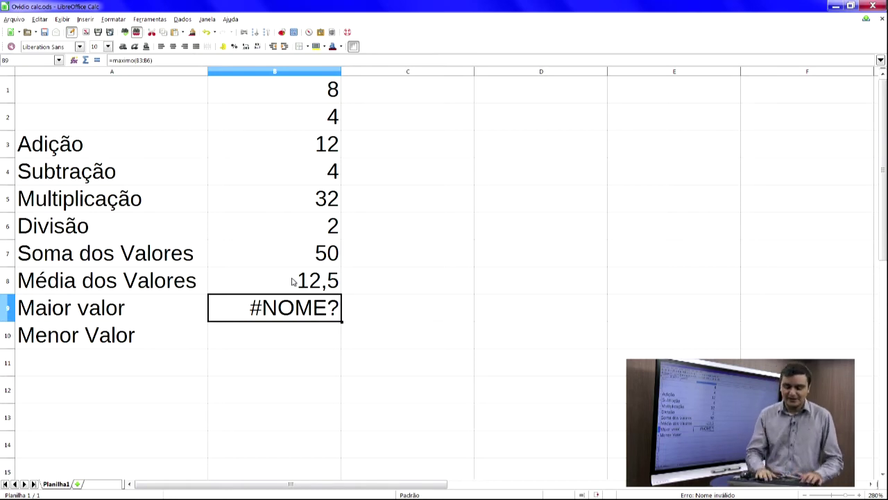
key(F2)
key(Left)
key(Left)
key(Left)
key(Left)
key(Left)
key(Left)
key(Left)
key(Left)
key(Left)
key(Left)
key(Left)
key(Left)
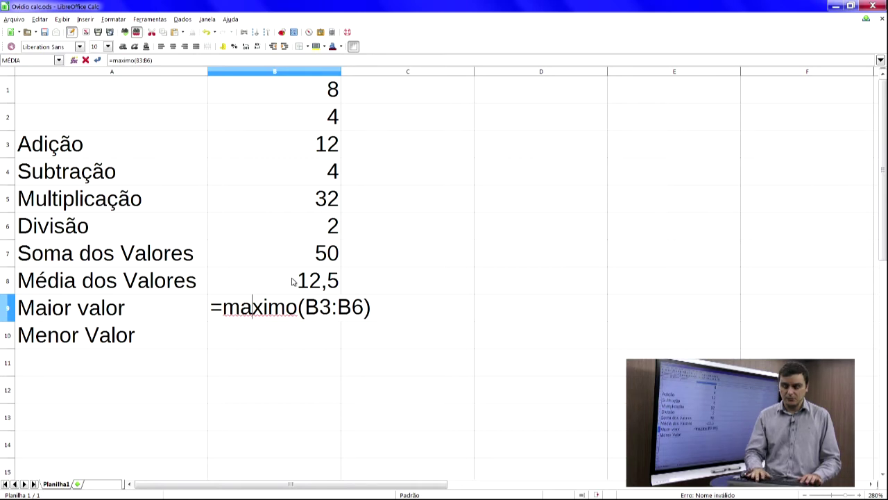
key(BackSpace)
text(á)
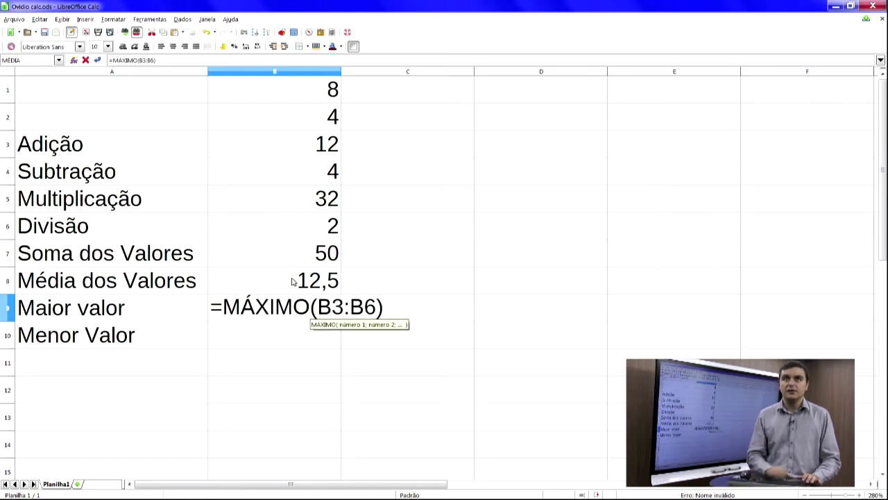
key(Return)
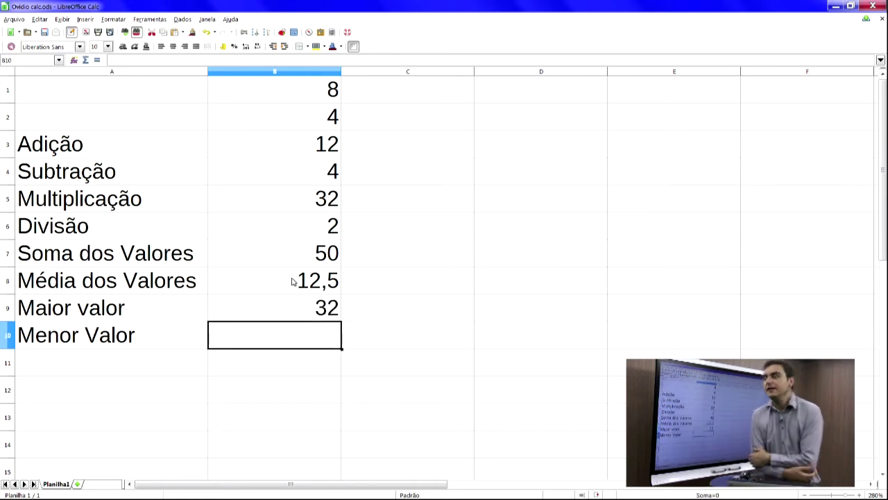
Step: Enter the formula =mininmo(b3:b6), with the function name misspelled, in cell B10 beside "Menor Valor"
drag(407, 144, 409, 177)
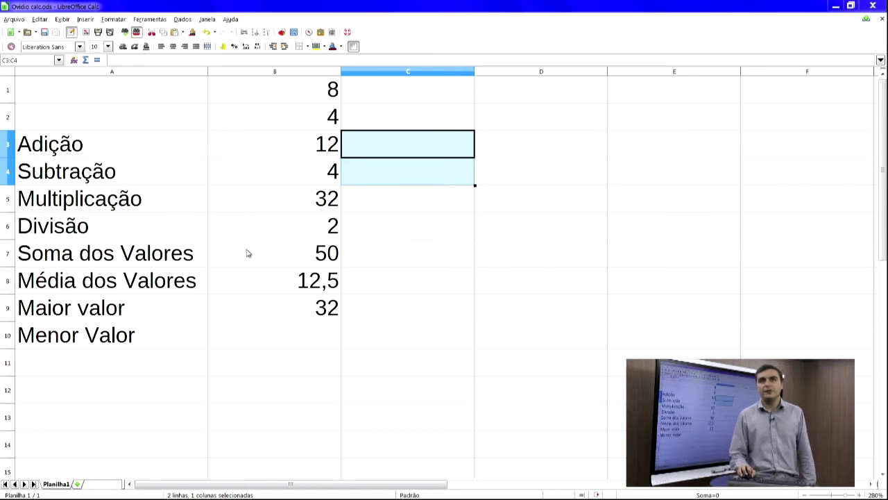
click(272, 325)
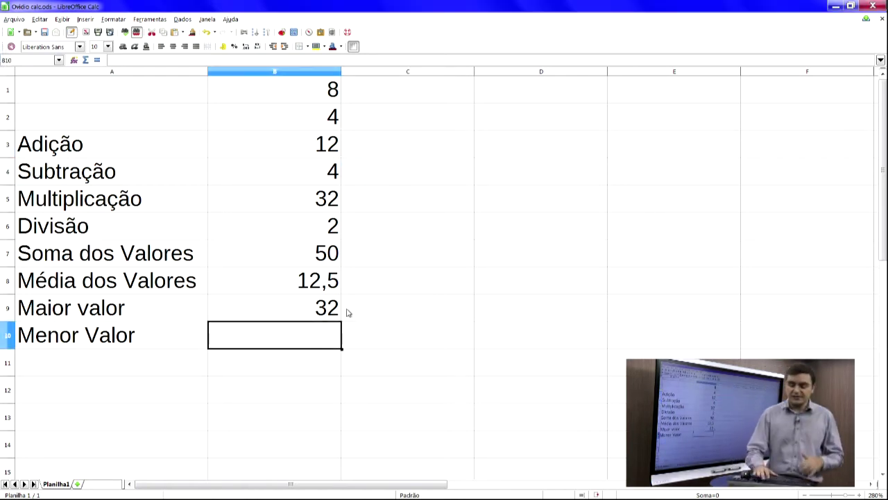
text(=mininmo()
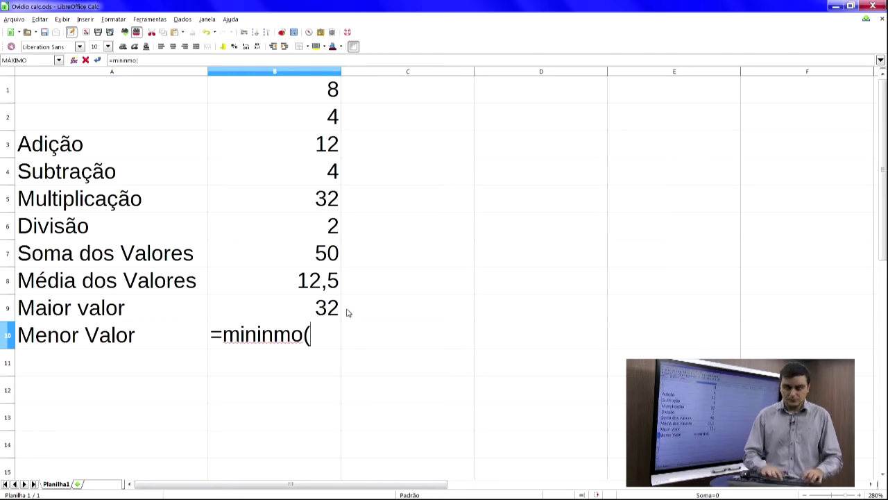
text(b3:b6)
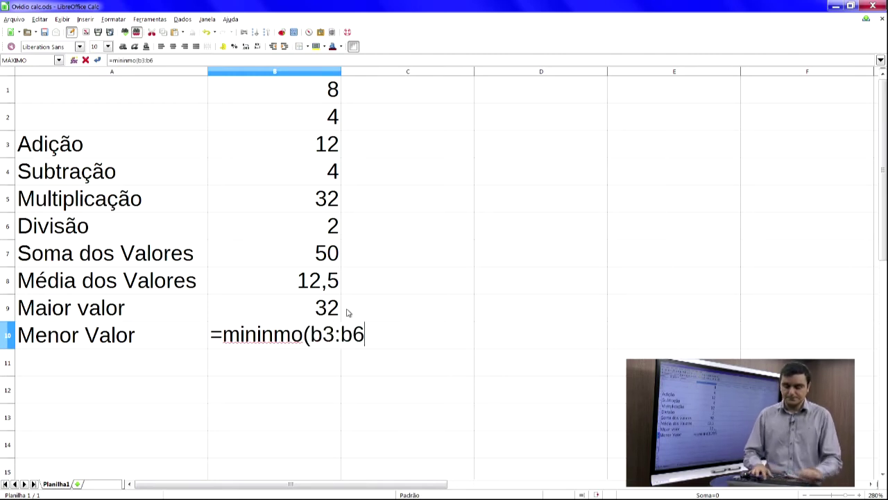
text())
key(Return)
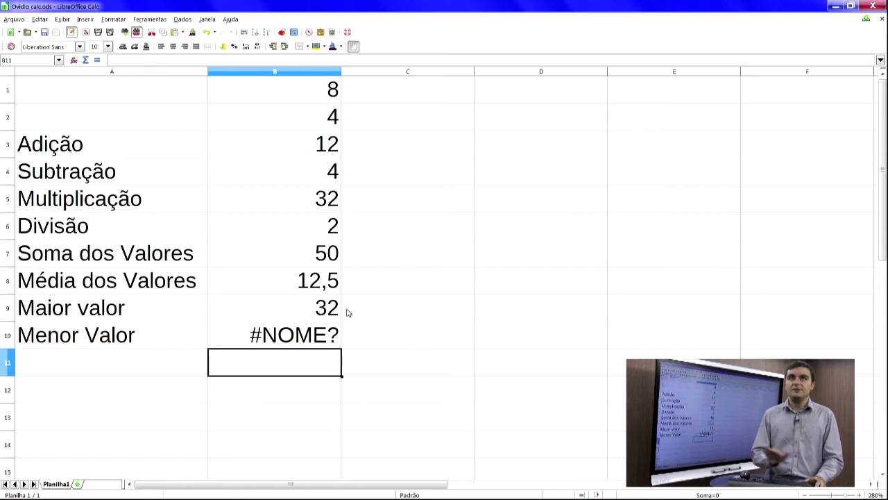
Step: Remove the extra "n" from the function name in cell B10 so the formula reads =minimo(B3:B6)
key(Up)
key(F2)
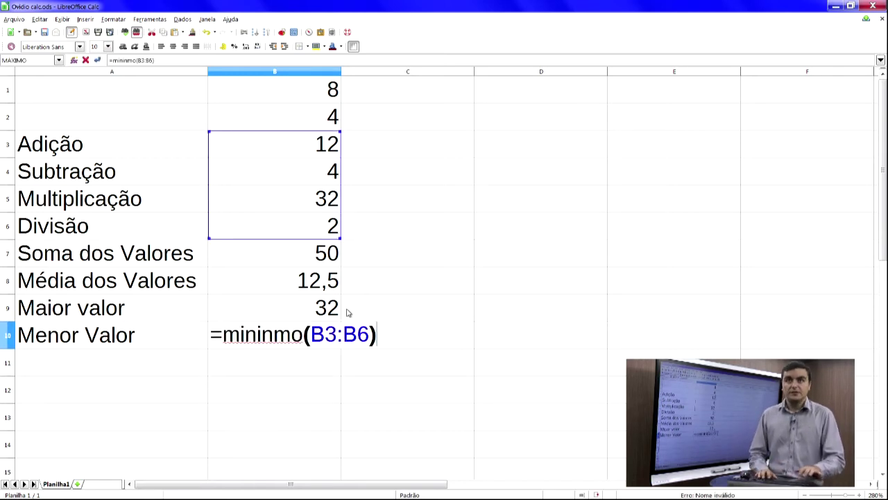
key(Left)
key(Left)
key(Left)
key(Left)
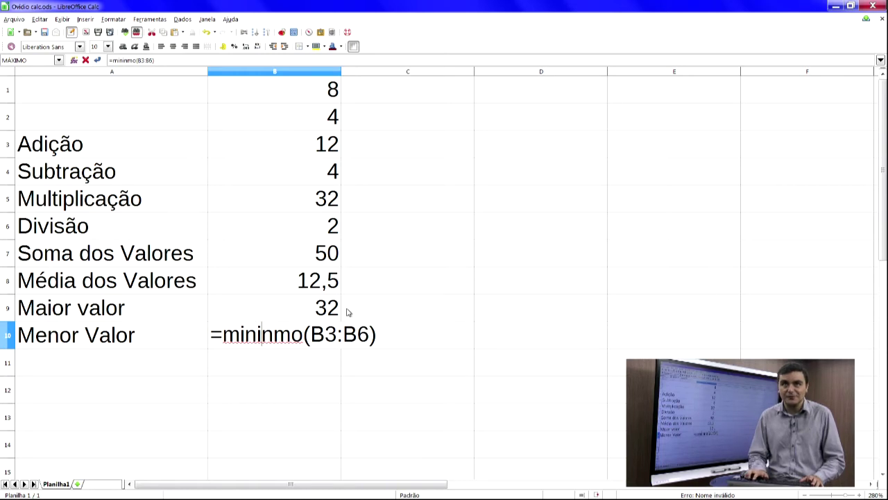
key(Delete)
key(Return)
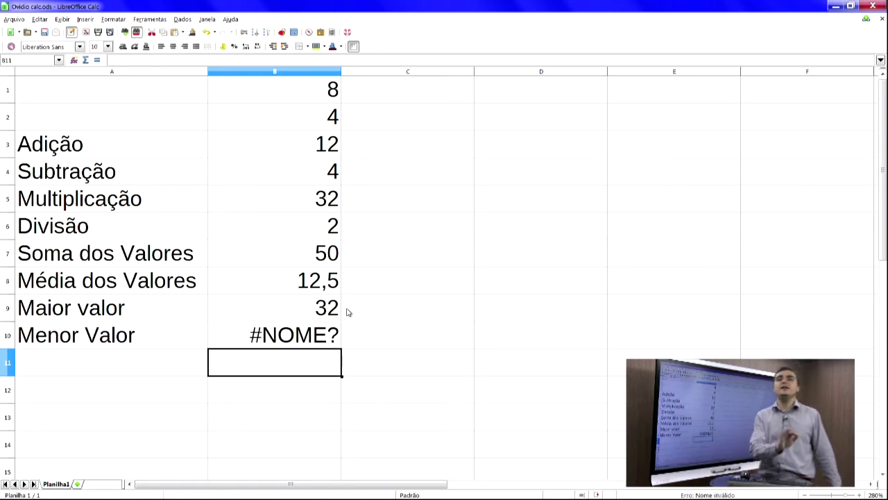
Step: Replace the first "i" of the function name in cell B10 with "í" so the formula reads =MÍNIMO(B3:B6)
key(Up)
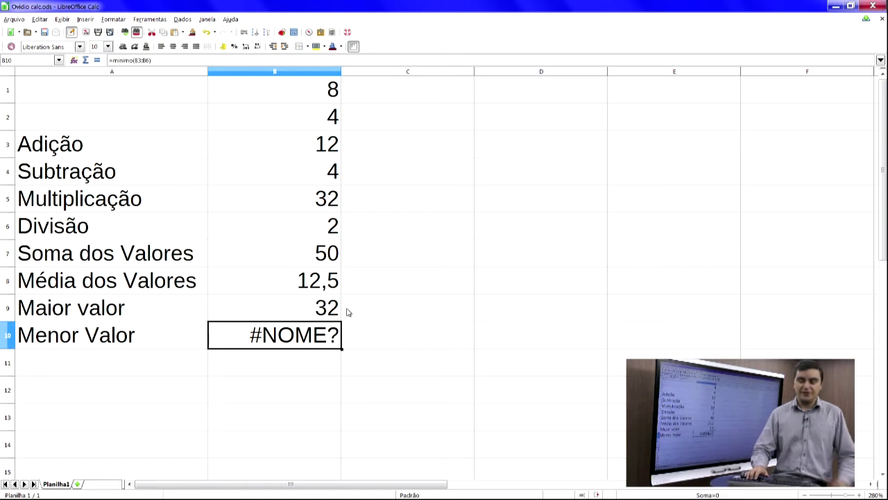
key(F2)
key(Right)
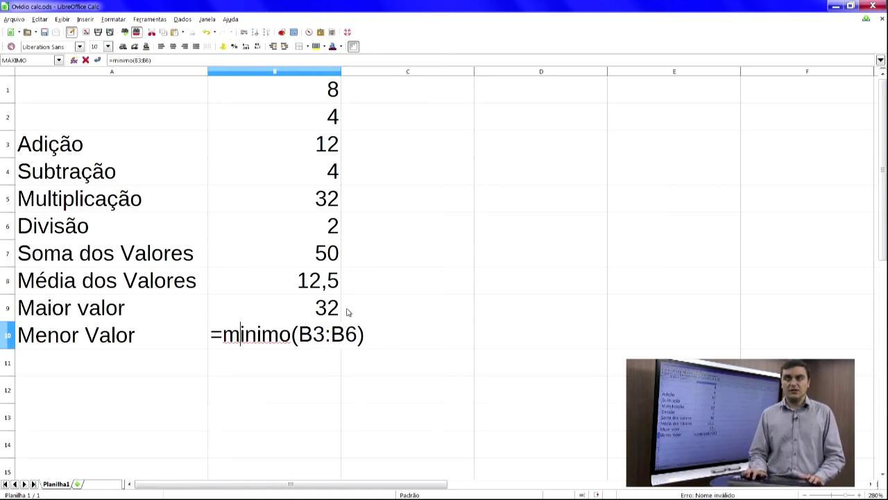
key(Right)
key(Right)
key(BackSpace)
text(í)
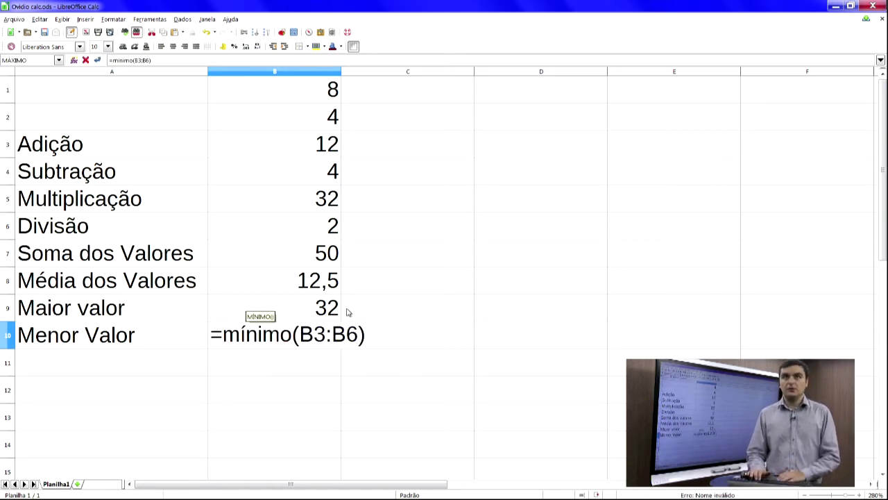
key(Return)
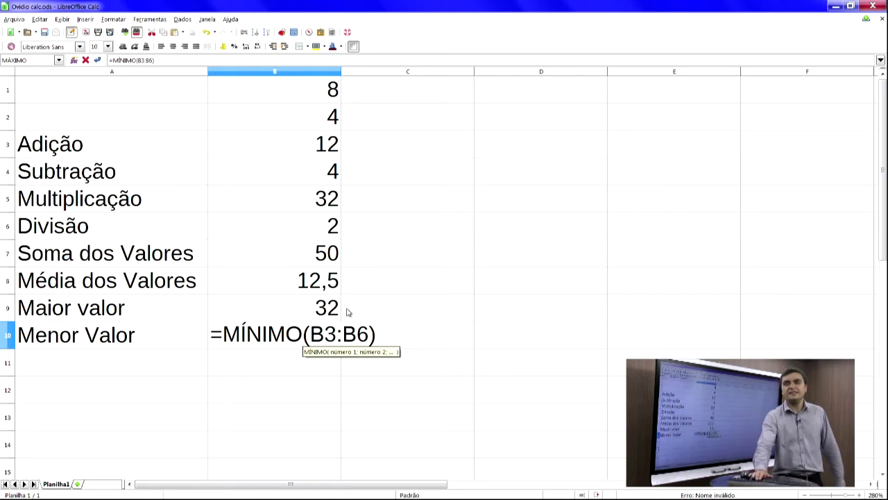
key(Return)
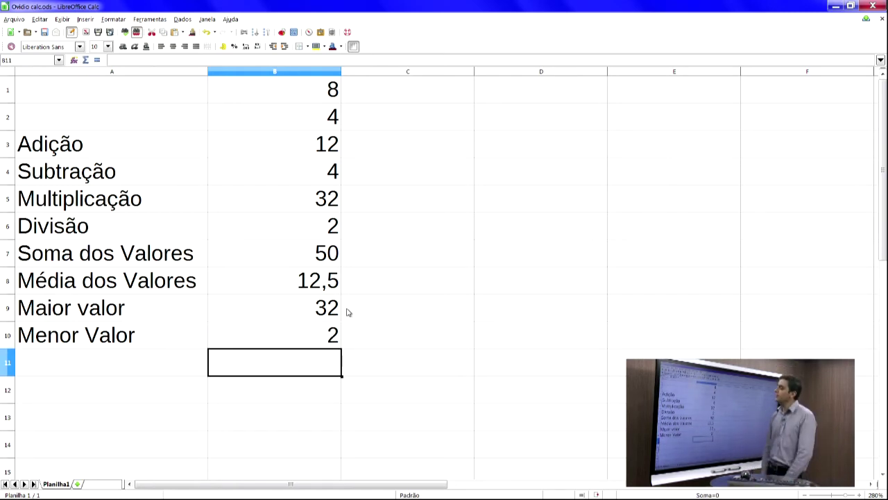